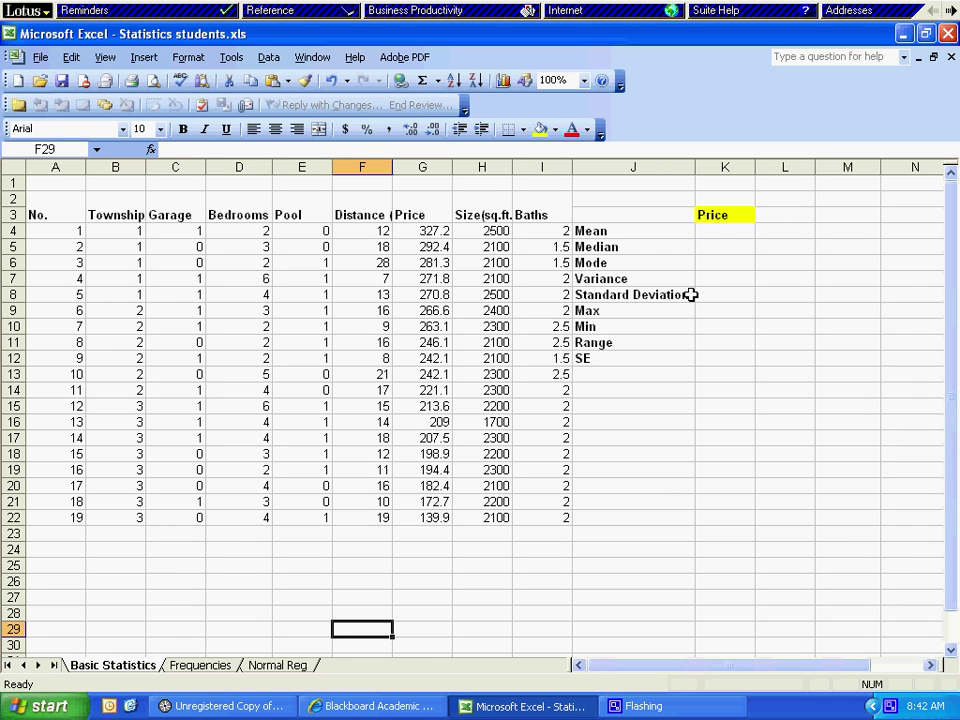
# Enter =AVERAGE(G4:G22) in K4 with AutoSum Average, showing a mean price of 233.8421.
pyautogui.click(713, 235)
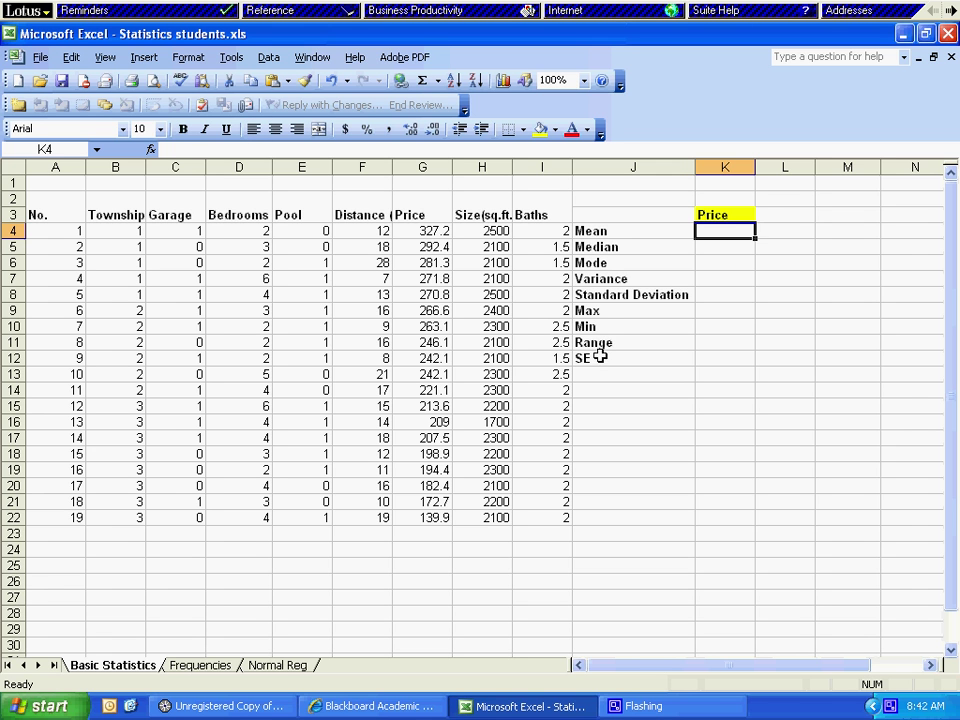
pyautogui.moveTo(407, 231); pyautogui.dragTo(403, 519)
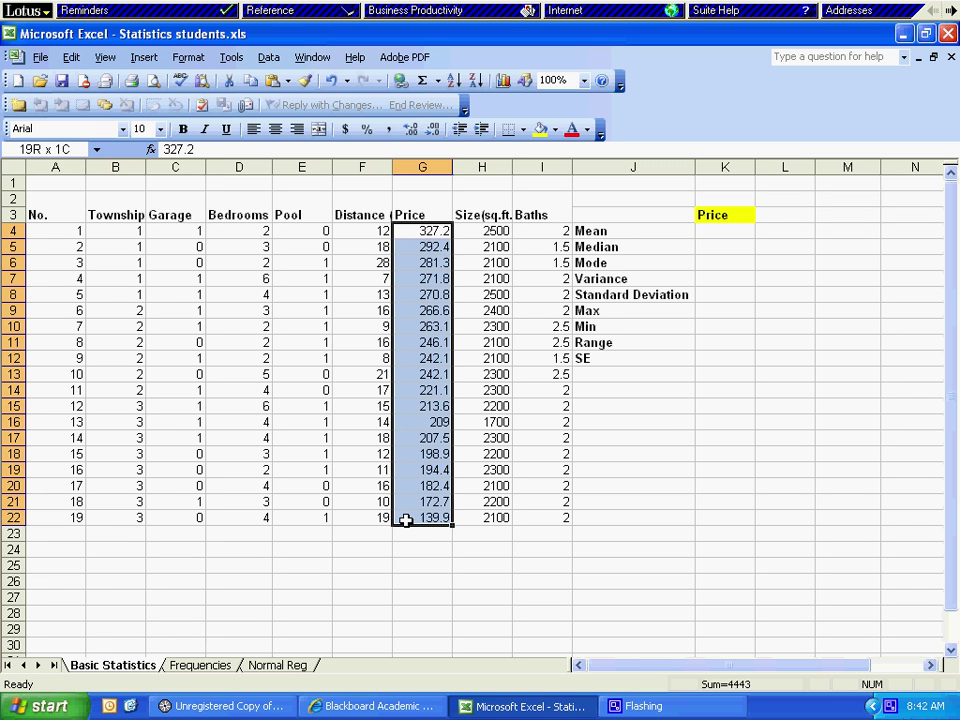
pyautogui.click(716, 229)
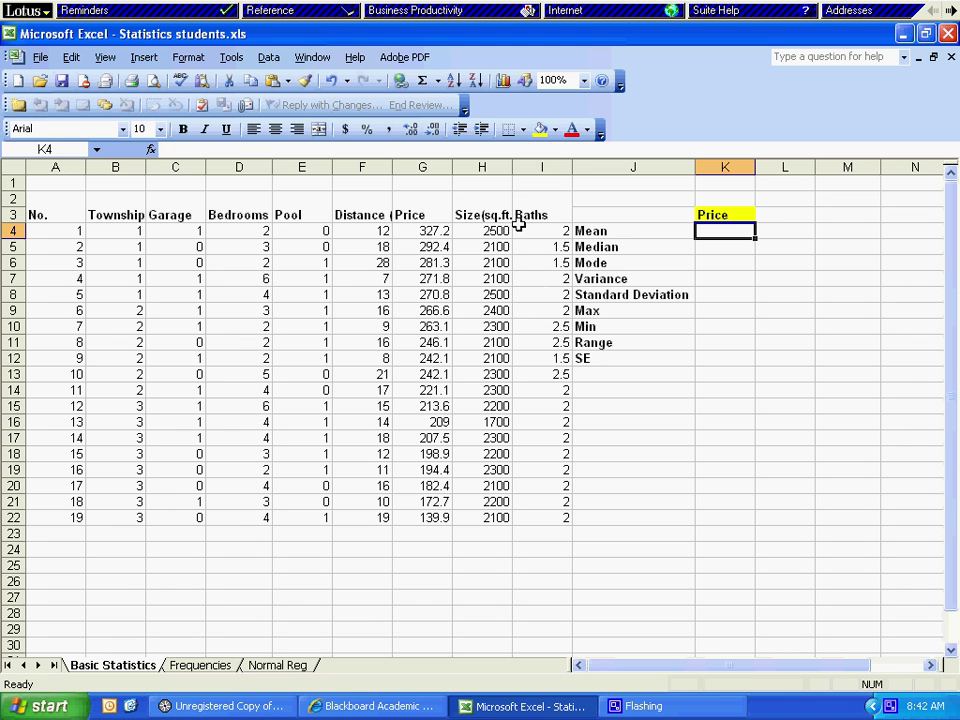
pyautogui.click(437, 80)
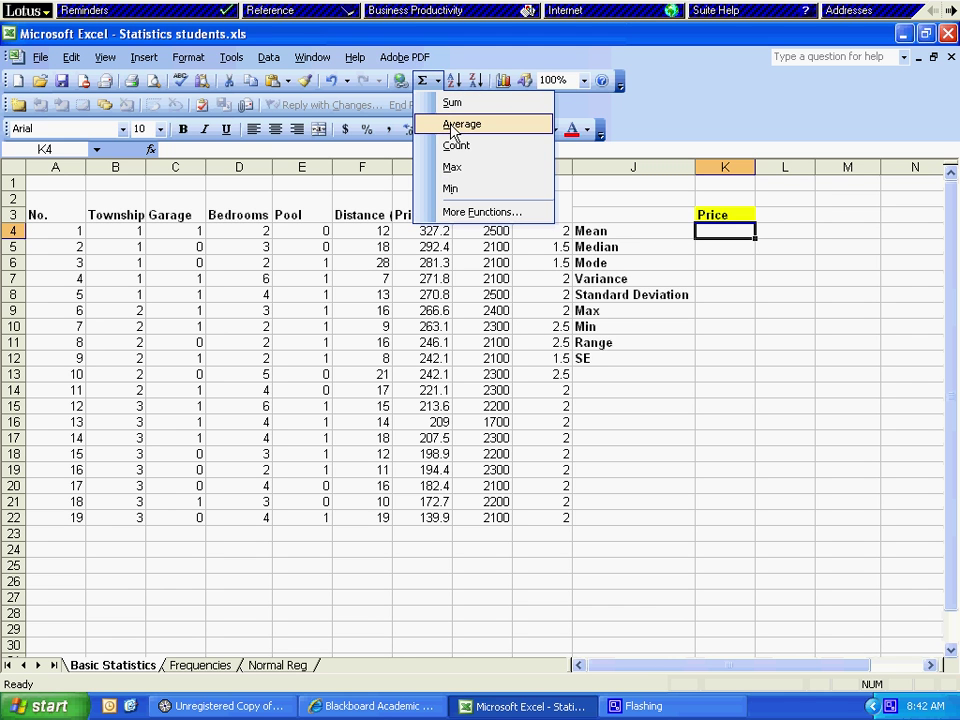
pyautogui.click(437, 82)
pyautogui.click(438, 85)
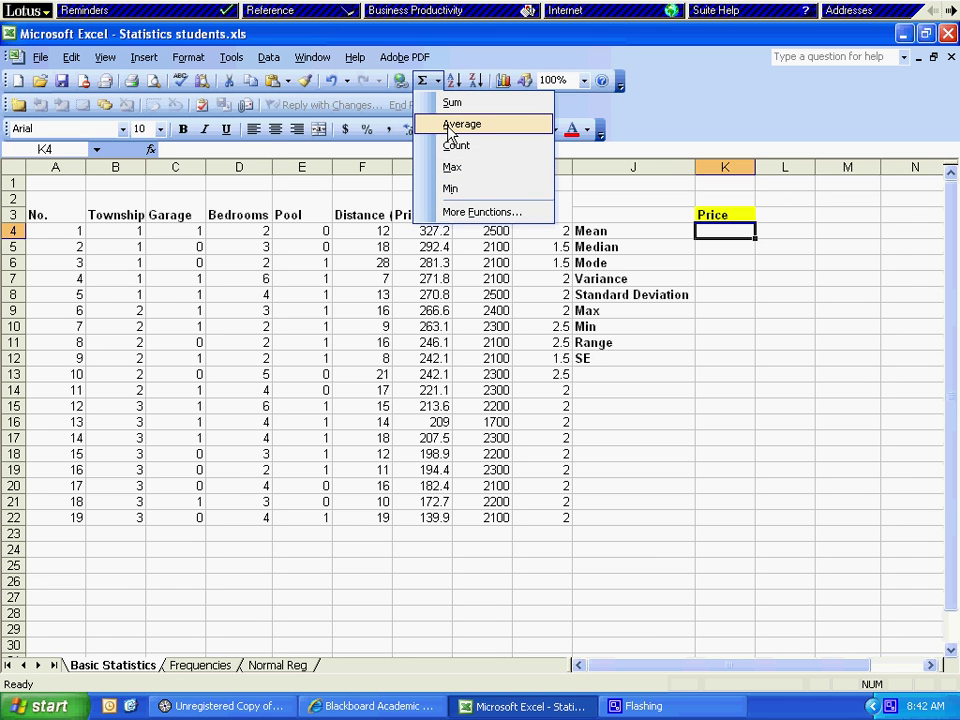
pyautogui.click(448, 126)
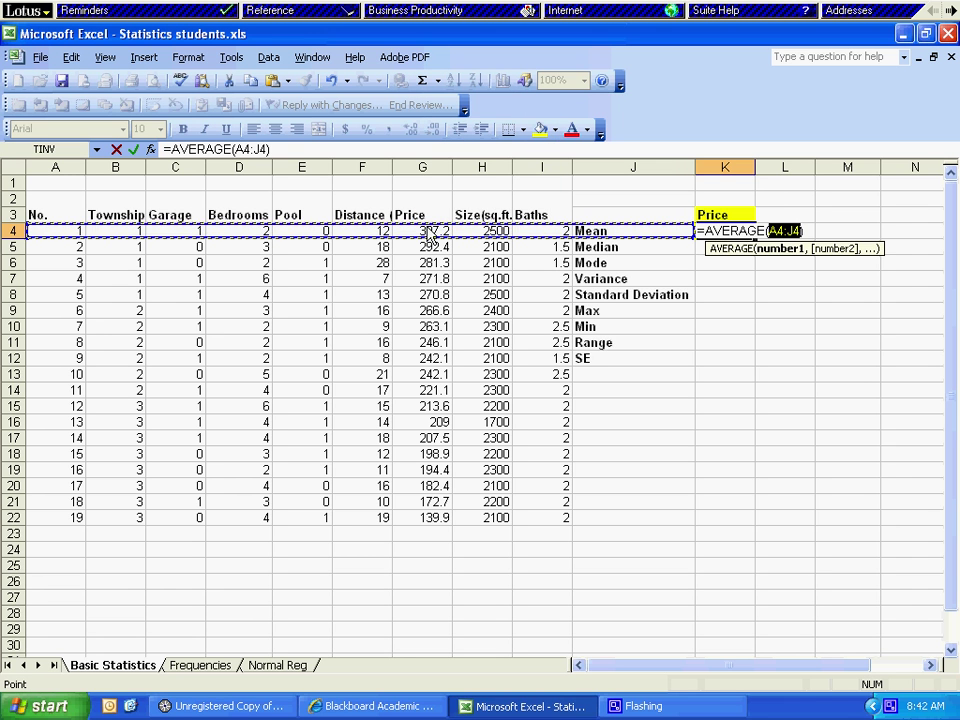
pyautogui.moveTo(430, 234); pyautogui.dragTo(425, 528)
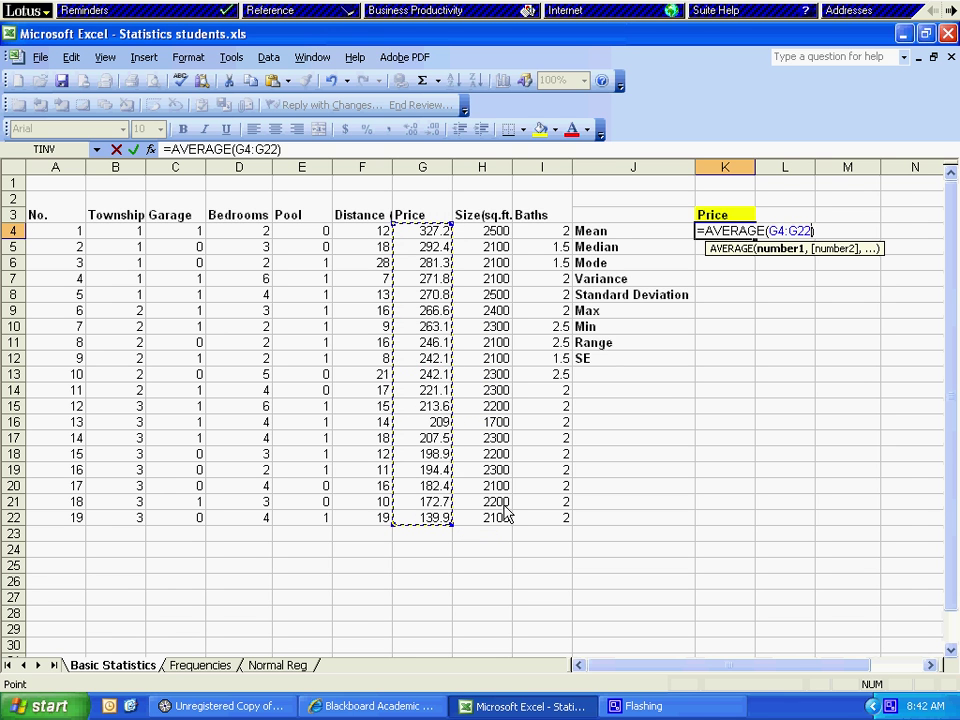
pyautogui.press('Return')
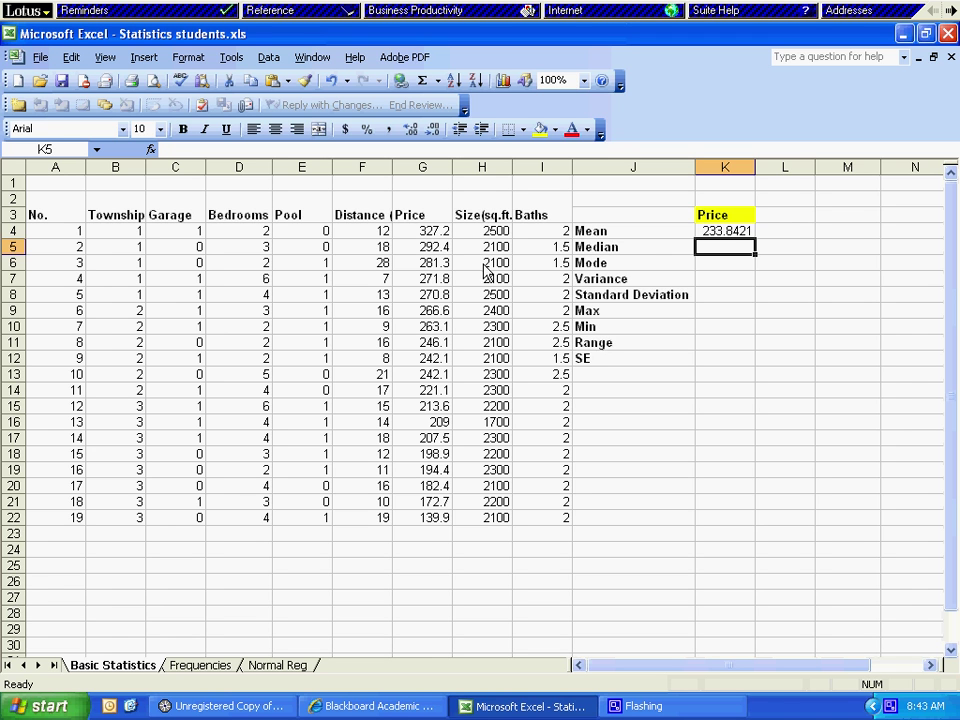
# Choose the Statistical MEDIAN function from the full function library for K5.
pyautogui.click(438, 82)
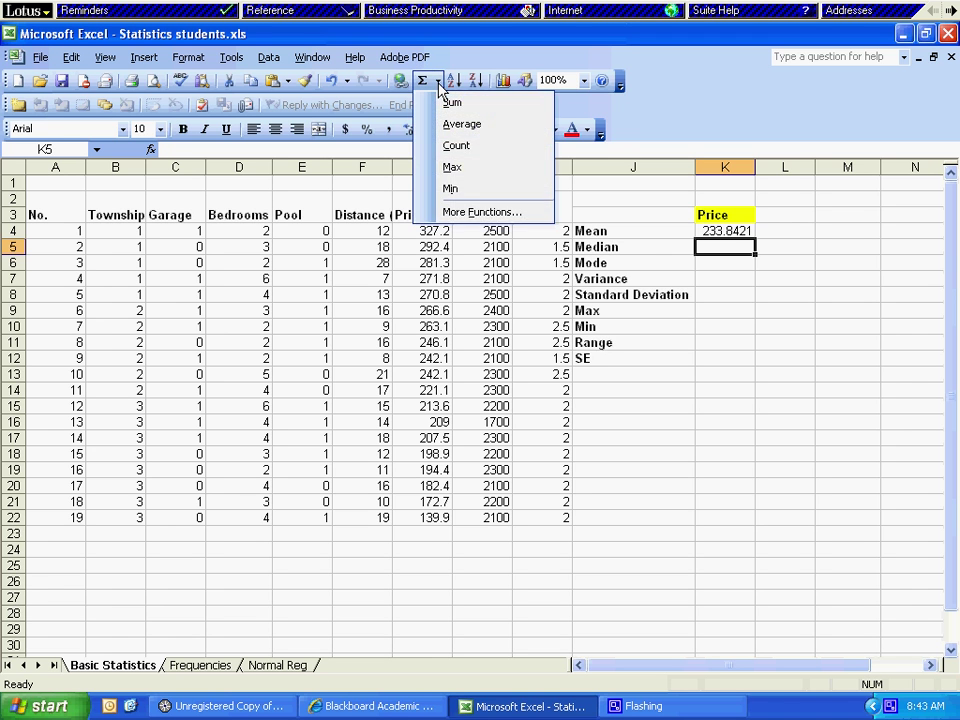
pyautogui.click(466, 214)
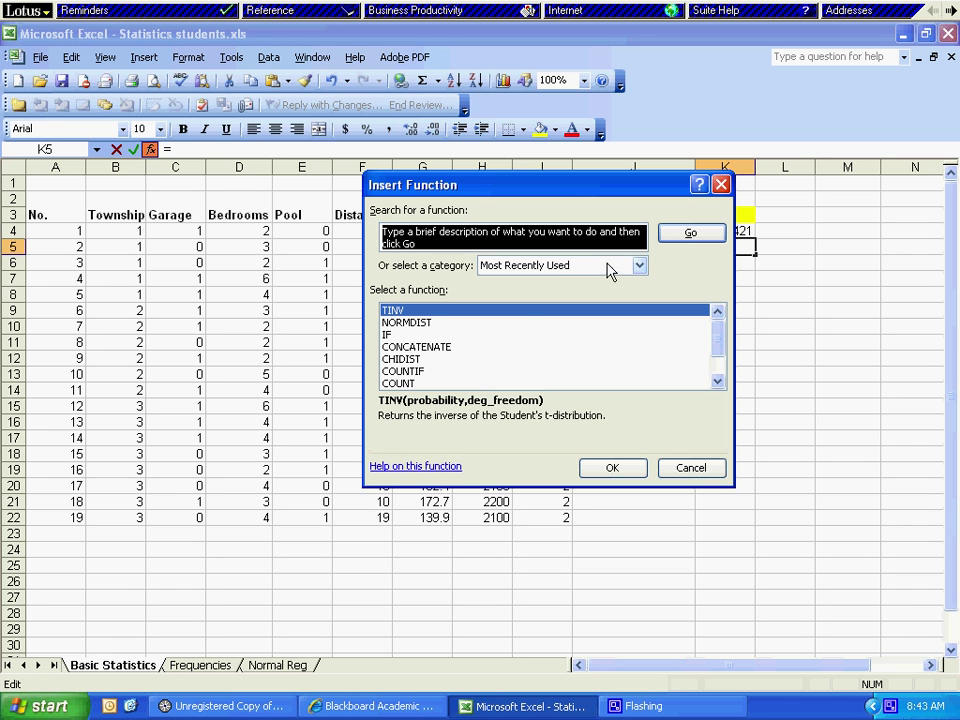
pyautogui.click(643, 268)
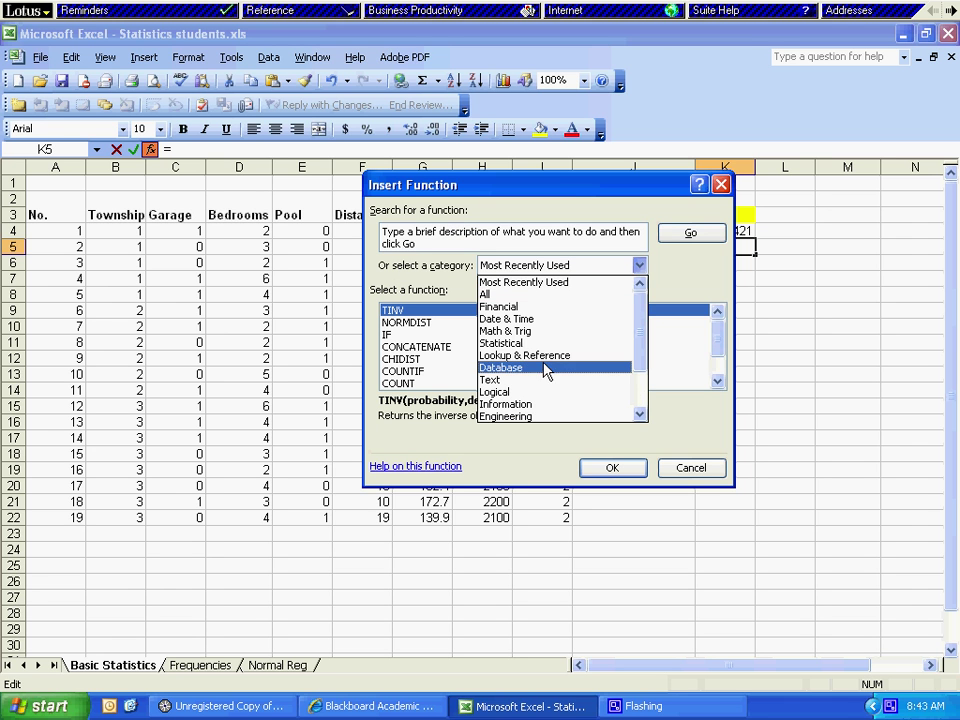
pyautogui.click(503, 343)
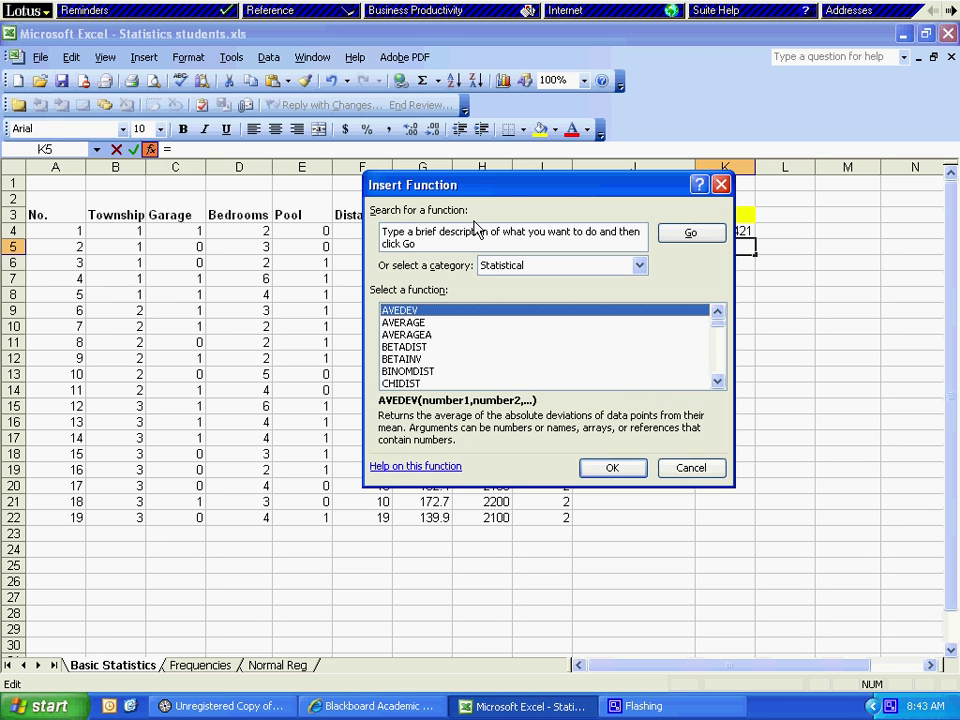
pyautogui.moveTo(510, 192); pyautogui.dragTo(270, 177)
pyautogui.click(204, 344)
pyautogui.scroll(-3, 206, 338)
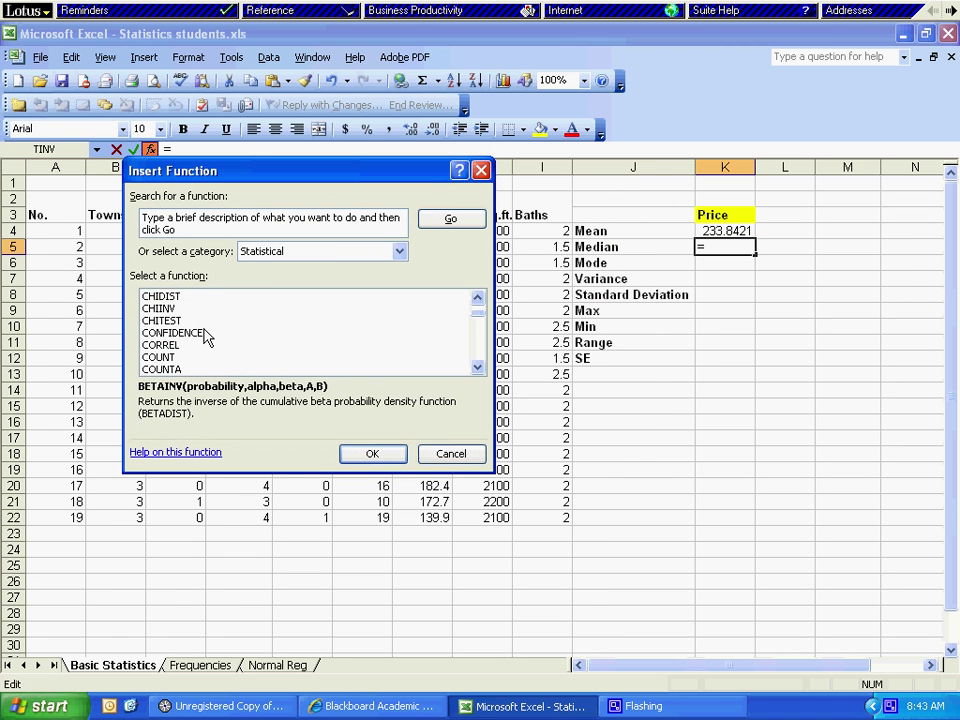
pyautogui.scroll(-10, 204, 338)
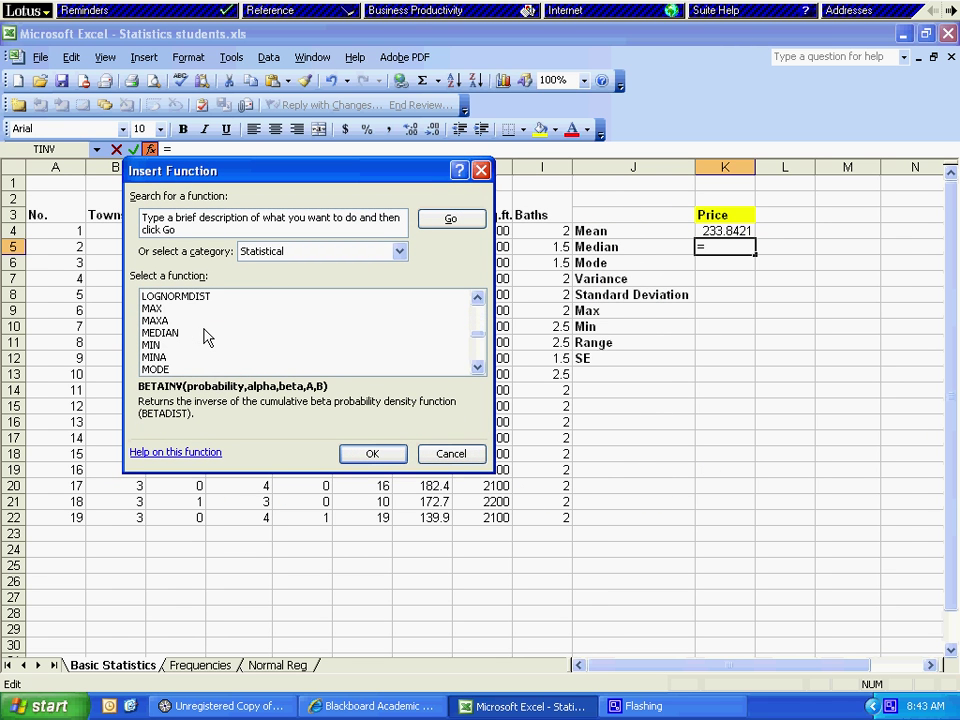
pyautogui.click(183, 333)
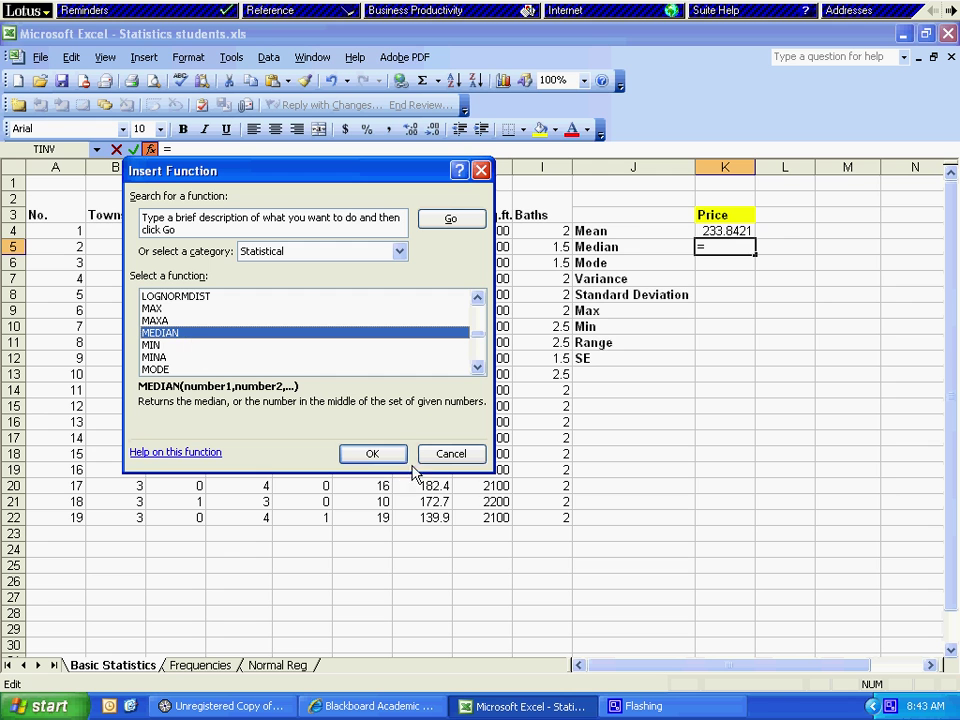
pyautogui.click(375, 455)
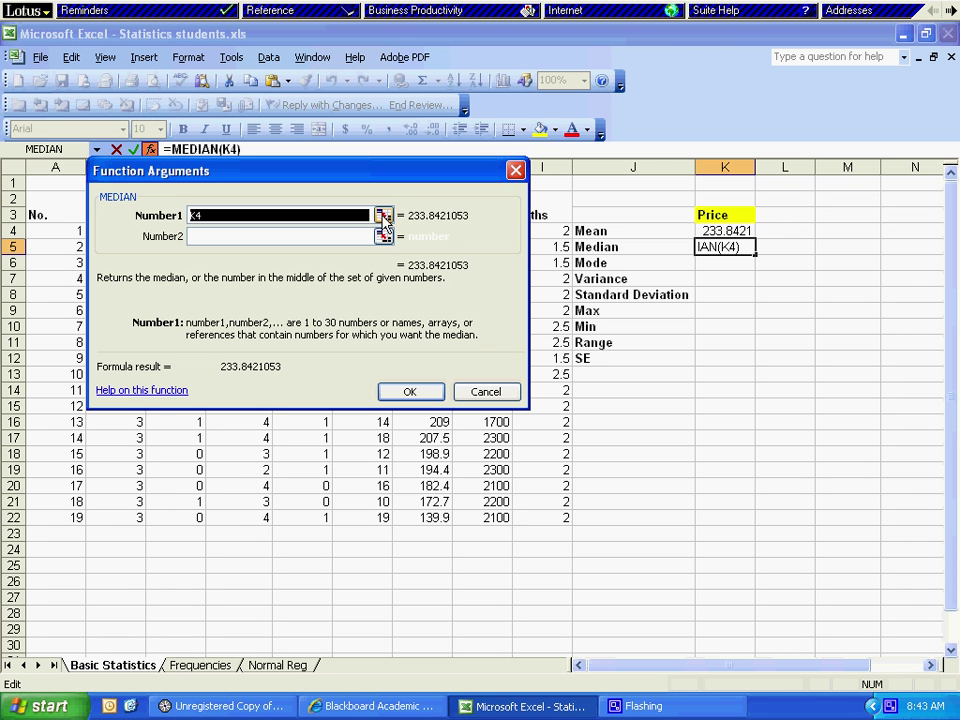
# Set MEDIAN's Number1 to G4:G22 and confirm, giving 242.1 in K5.
pyautogui.click(383, 217)
pyautogui.moveTo(416, 236); pyautogui.dragTo(433, 522)
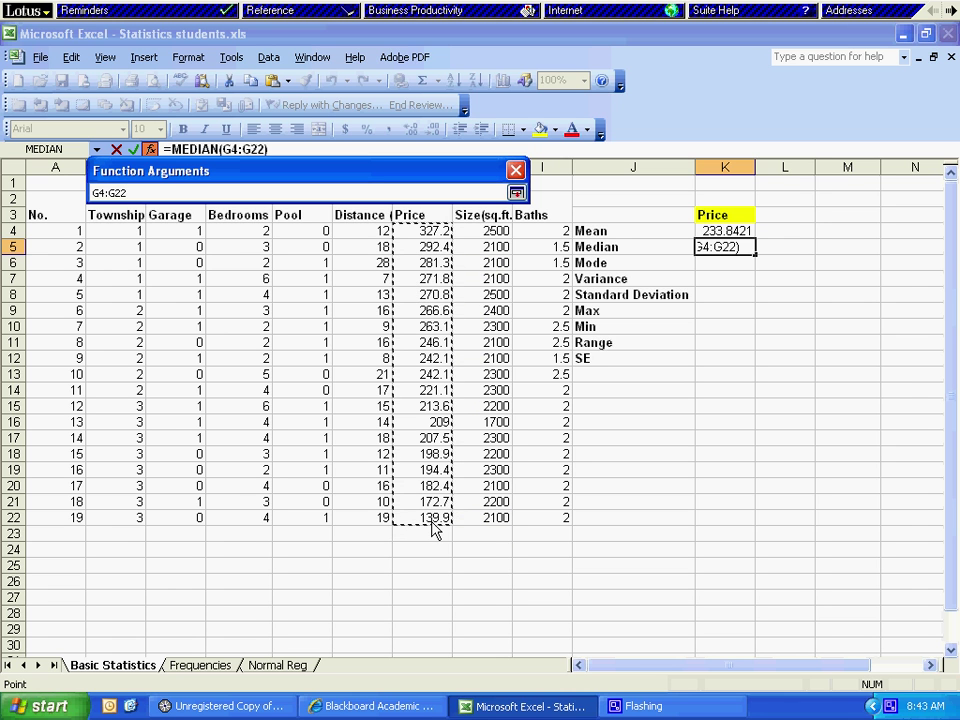
pyautogui.press('Return')
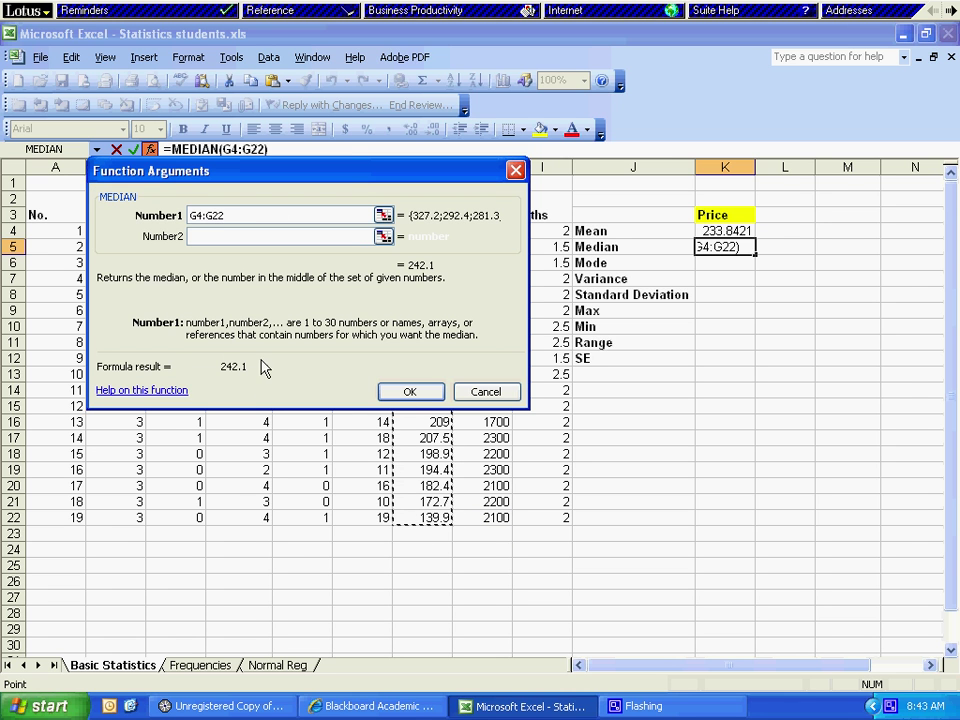
pyautogui.click(407, 393)
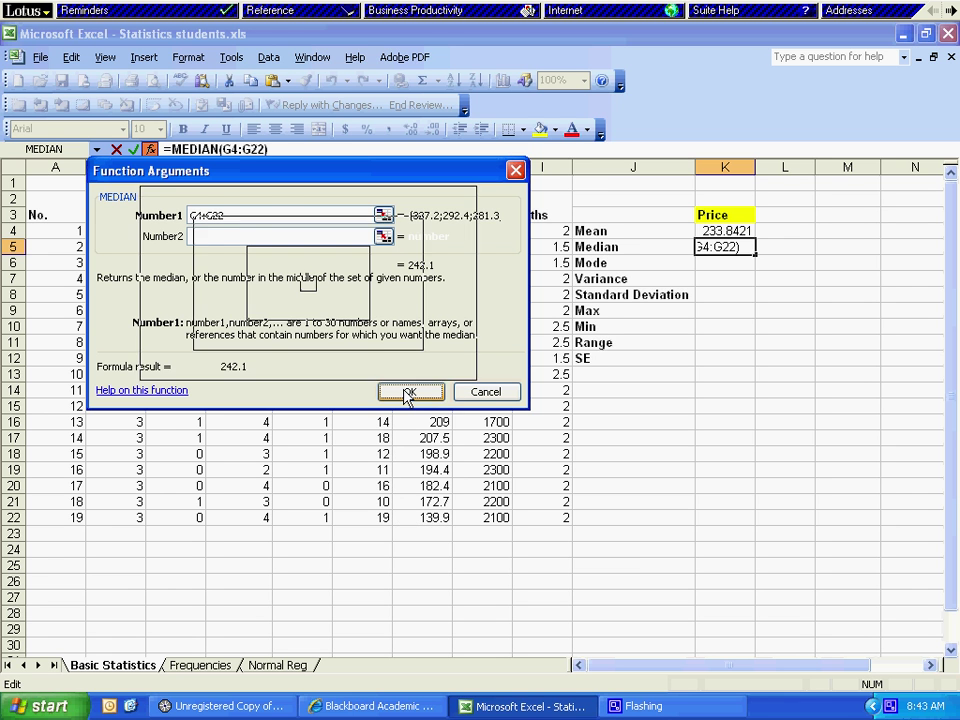
pyautogui.click(718, 263)
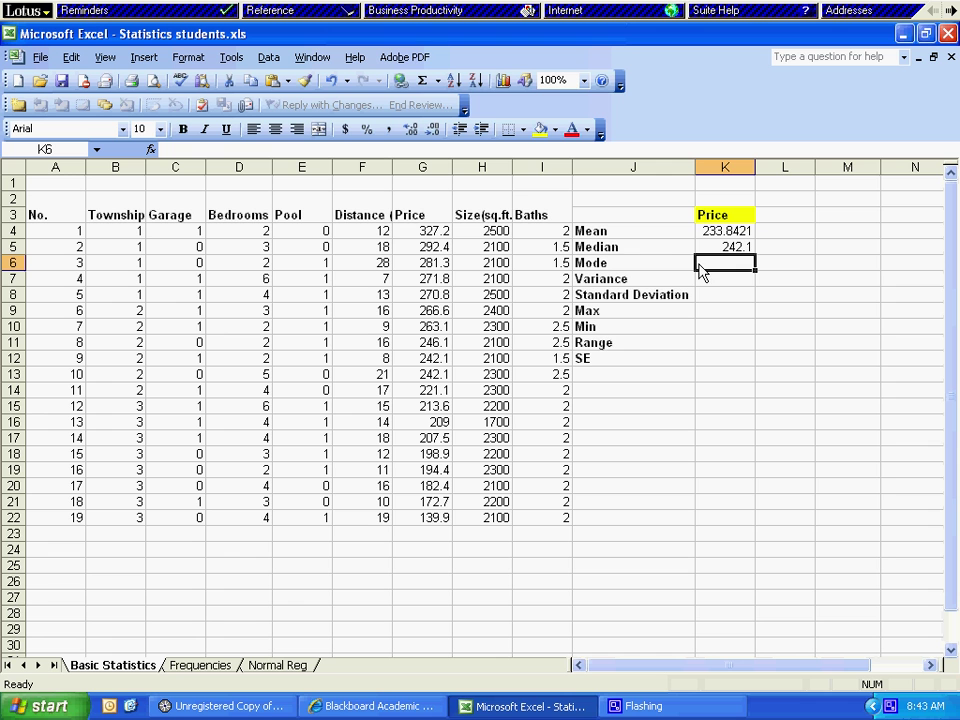
# Choose the Statistical MODE function from the full function library for K6.
pyautogui.click(439, 81)
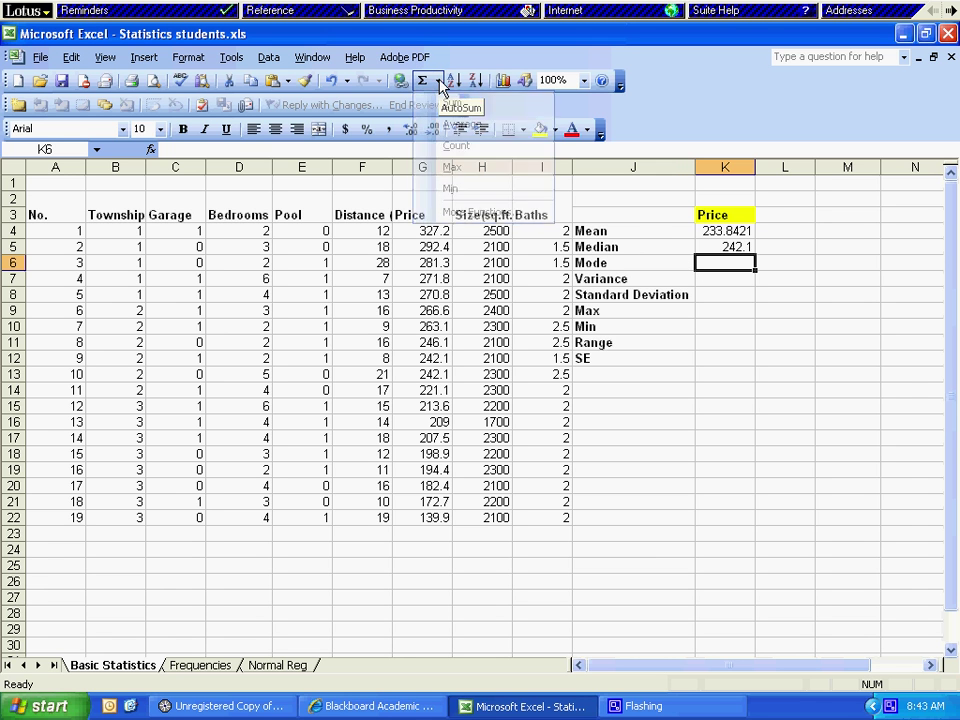
pyautogui.click(455, 213)
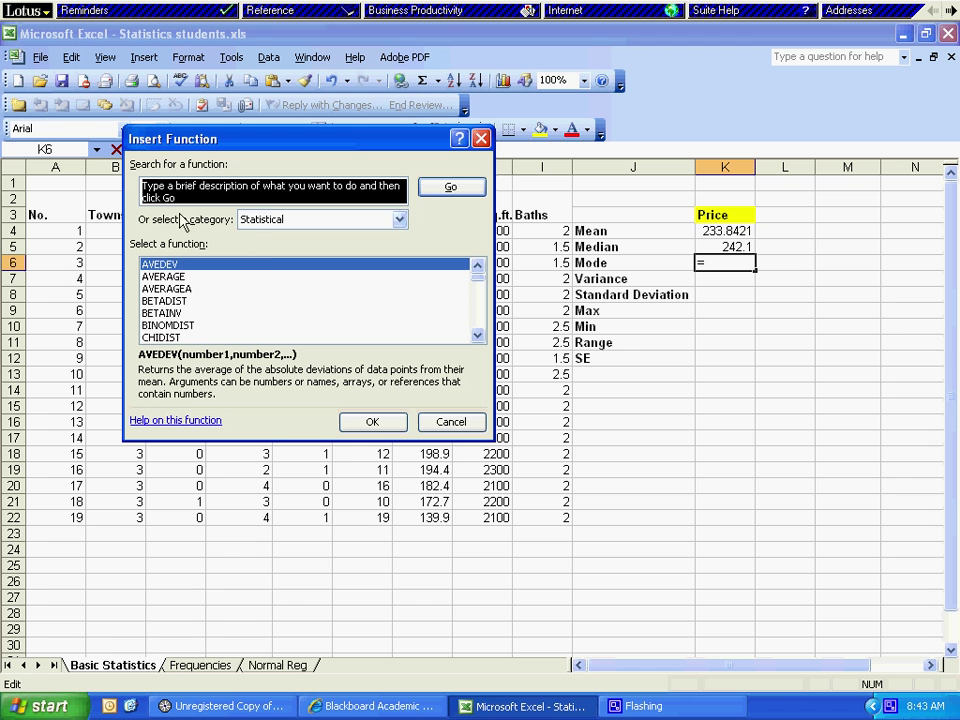
pyautogui.click(163, 313)
pyautogui.scroll(-2, 165, 315)
pyautogui.scroll(-12, 165, 315)
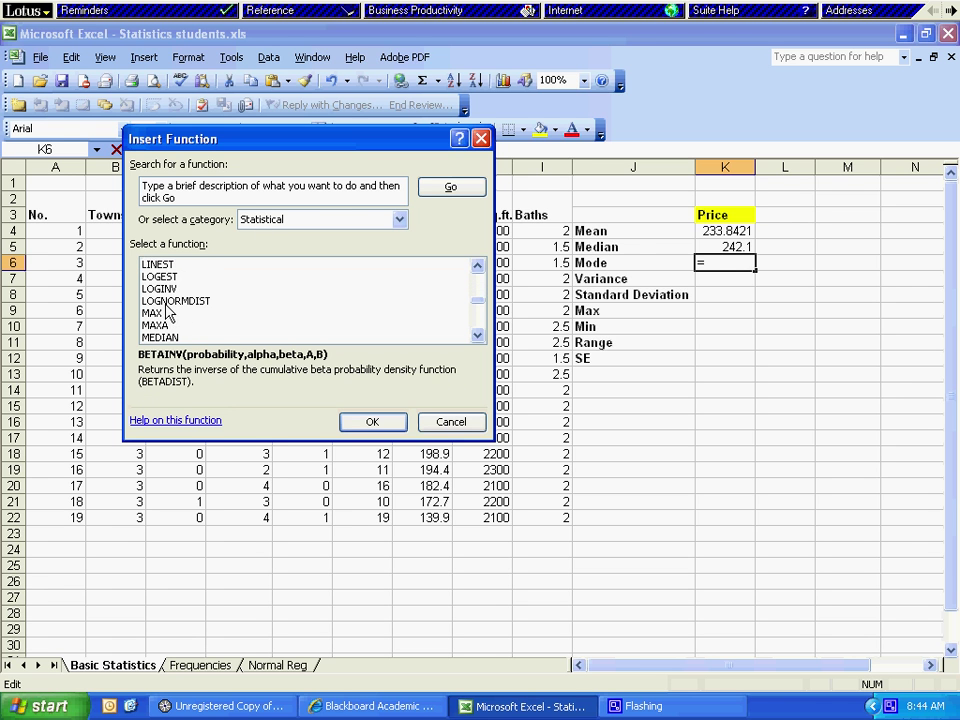
pyautogui.click(164, 303)
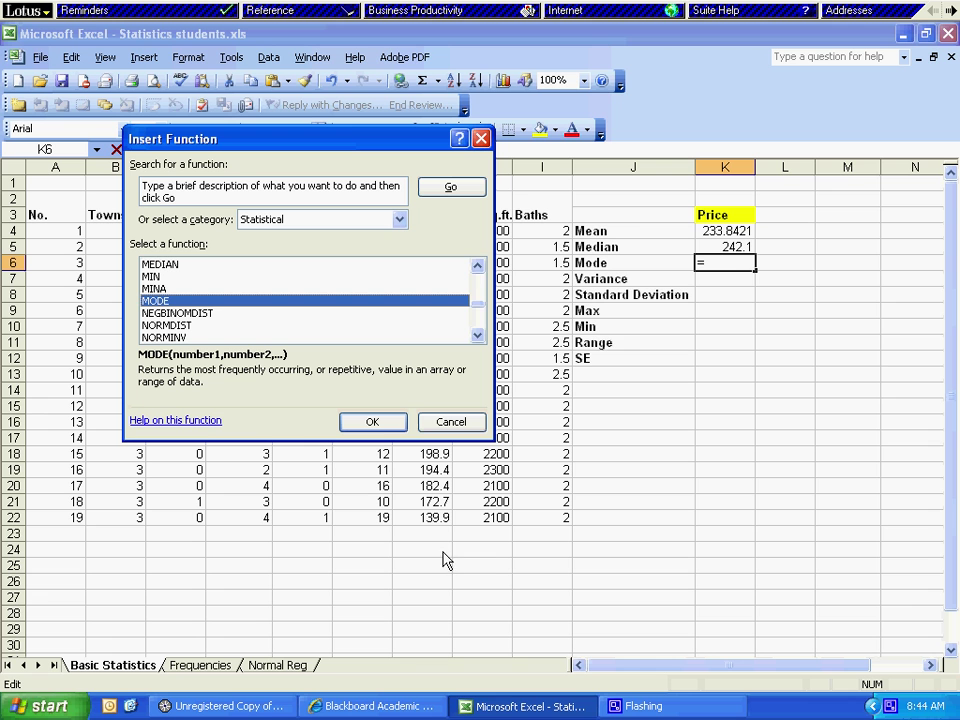
pyautogui.click(373, 425)
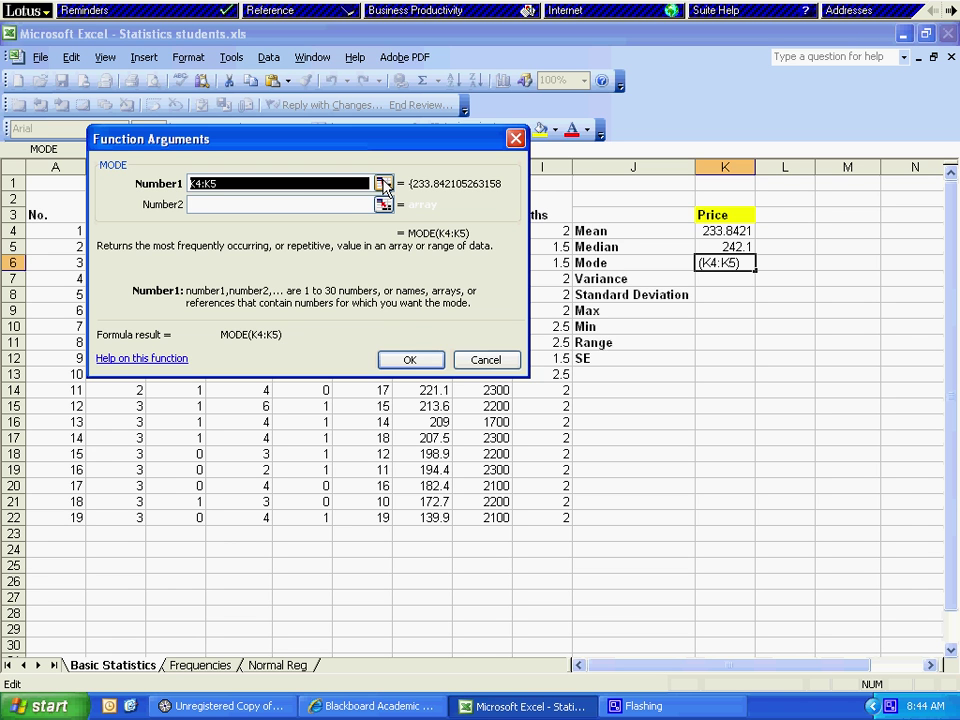
# Set MODE's Number1 to the prices G4:G22 and confirm, giving 242.1.
pyautogui.click(383, 184)
pyautogui.moveTo(428, 238); pyautogui.dragTo(432, 522)
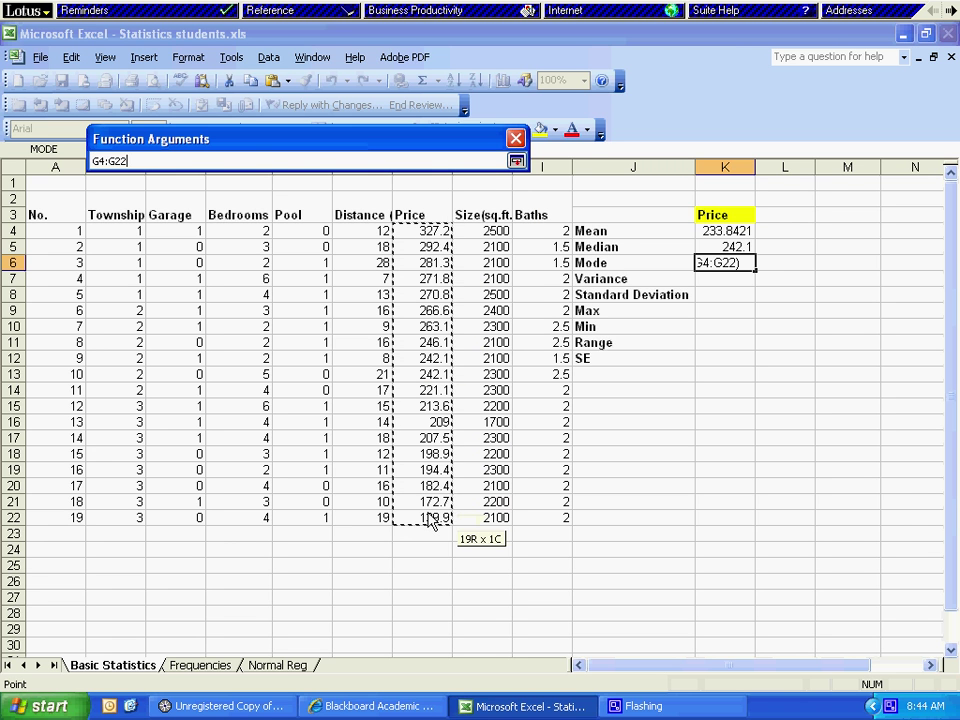
pyautogui.press('Return')
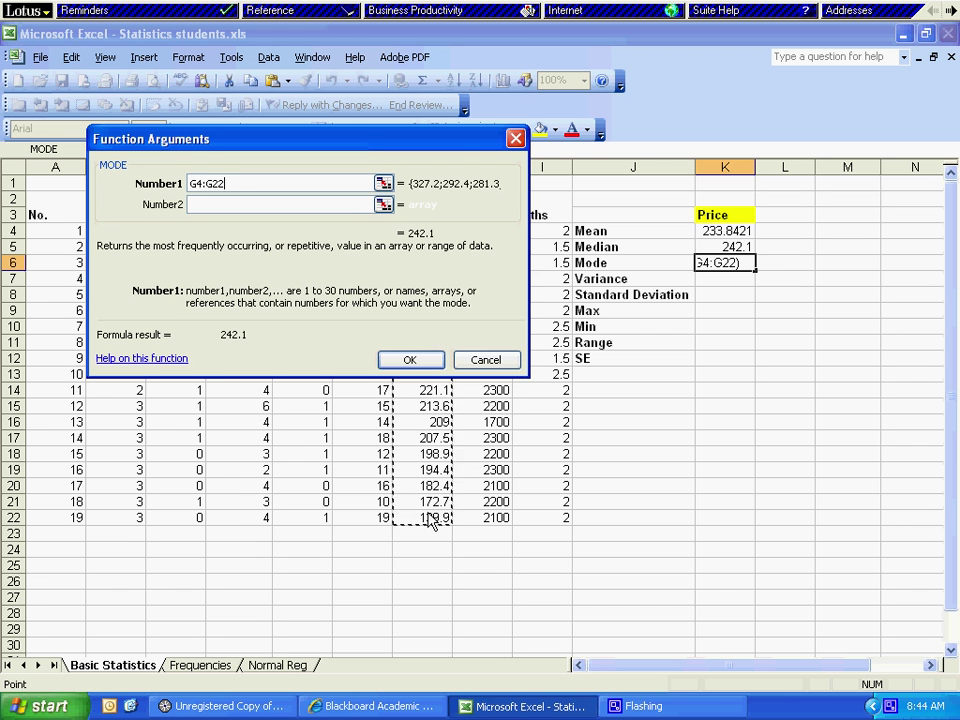
pyautogui.click(427, 364)
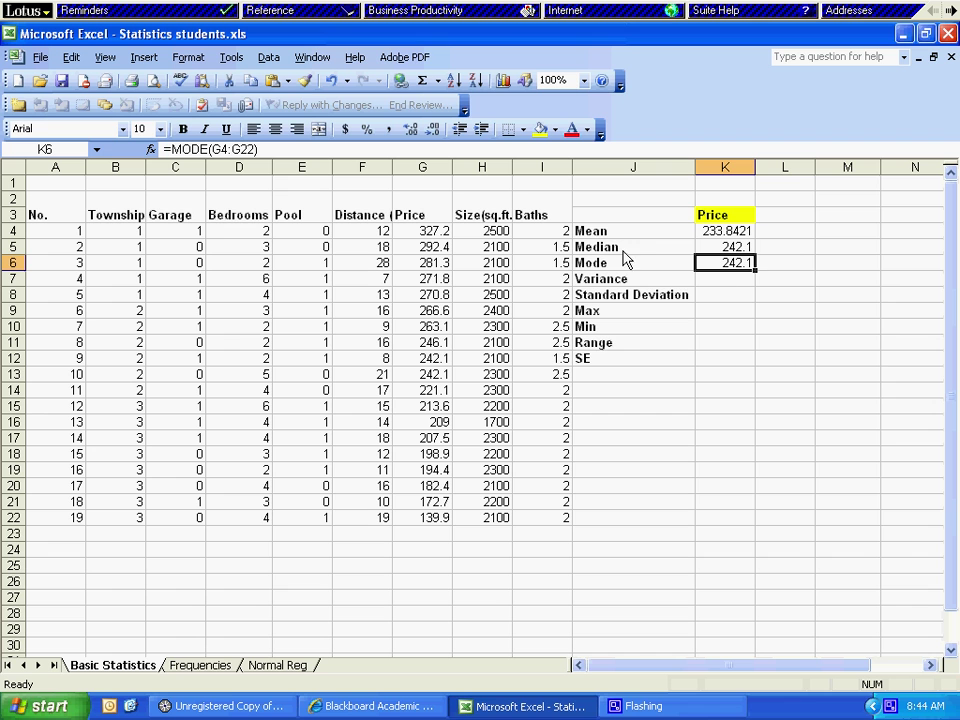
# In K7, choose the VAR sample variance function from the function library.
pyautogui.click(709, 282)
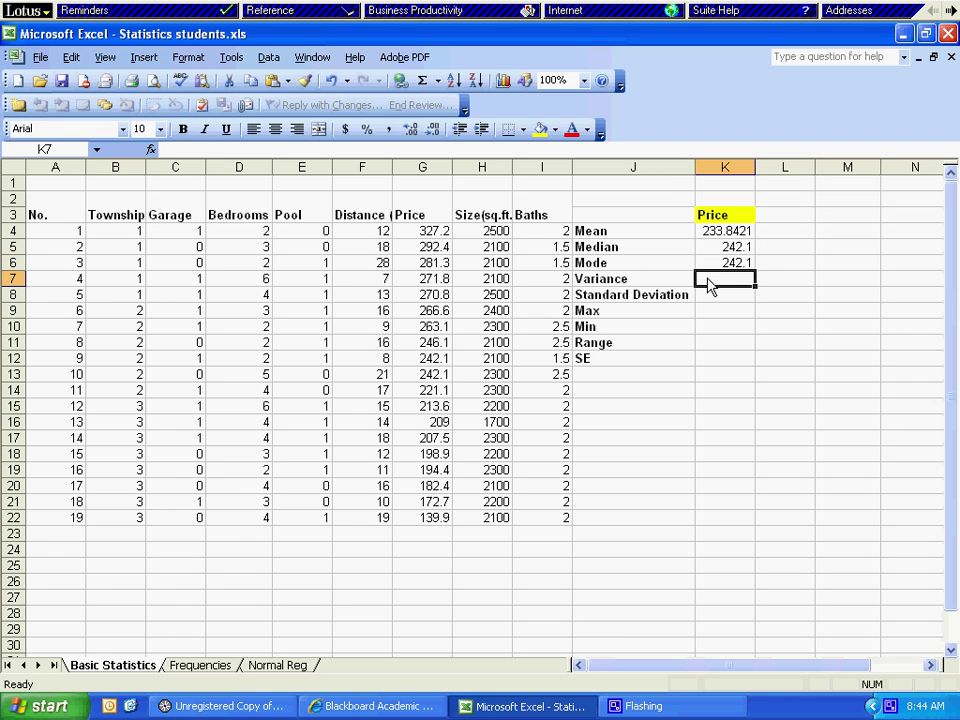
pyautogui.click(438, 84)
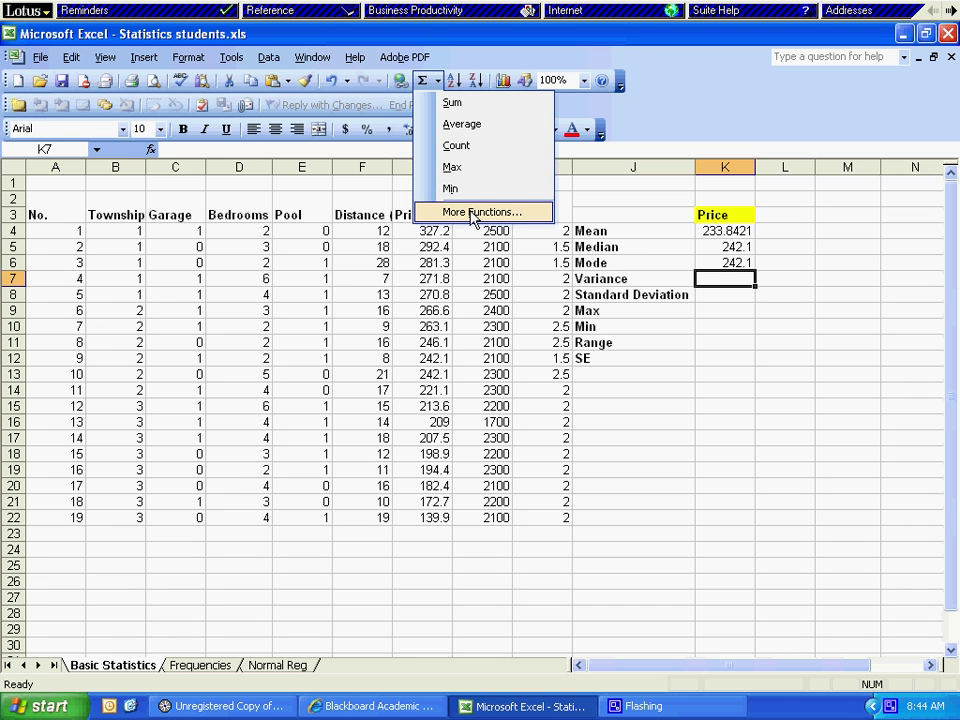
pyautogui.click(474, 213)
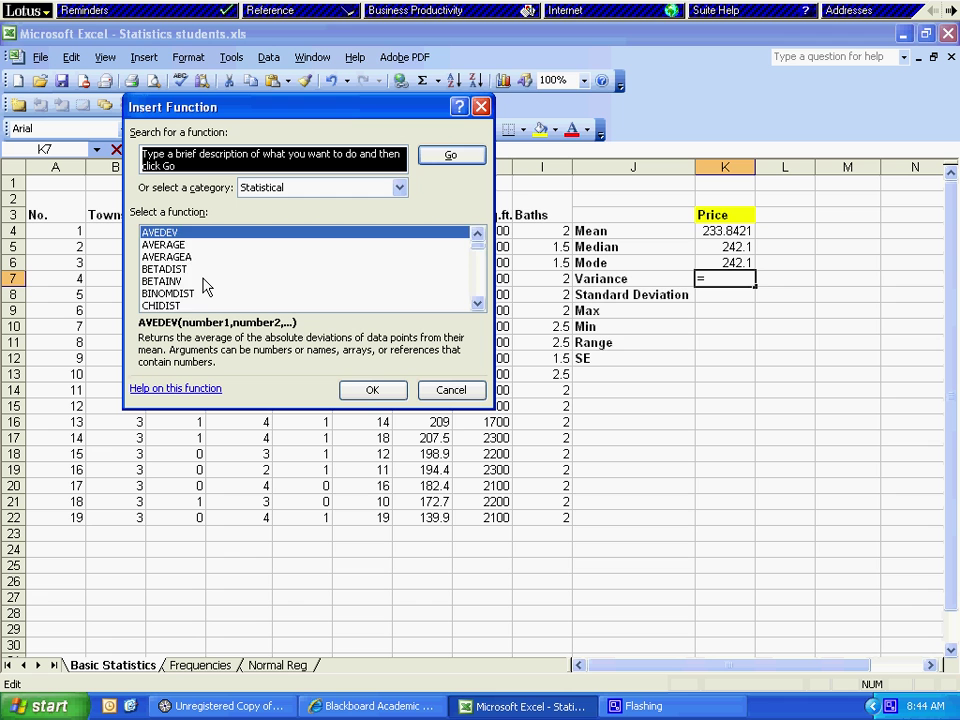
pyautogui.scroll(-14, 205, 286)
pyautogui.scroll(-9, 205, 283)
pyautogui.scroll(-2, 190, 270)
pyautogui.scroll(1, 182, 260)
pyautogui.click(158, 283)
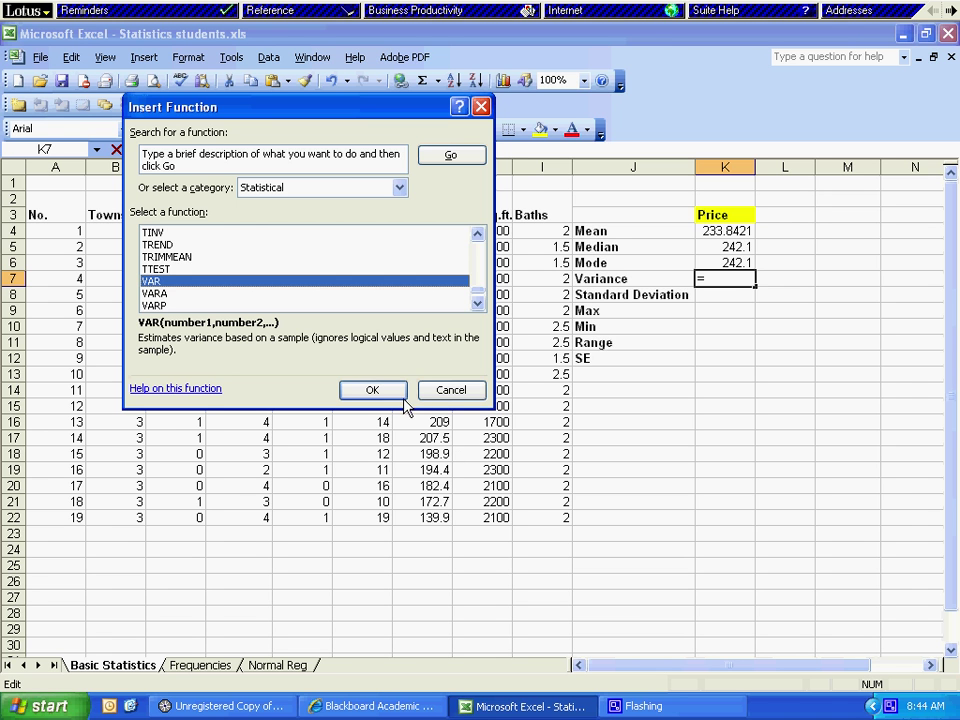
pyautogui.click(373, 390)
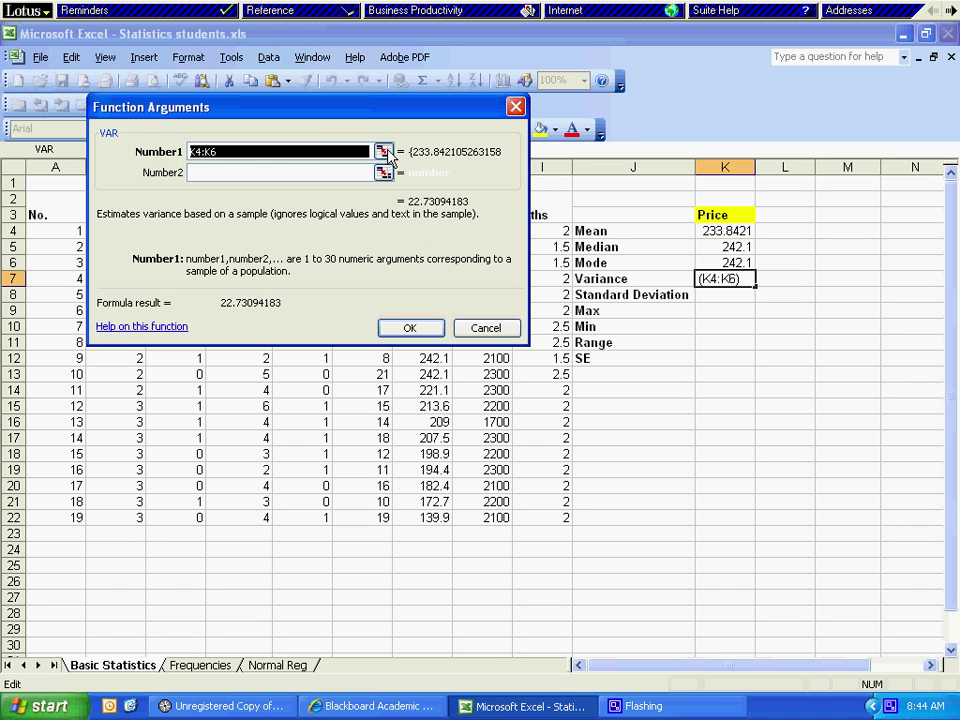
# Set VAR's range to G4:G22 and confirm, giving a variance of 2182.719.
pyautogui.click(384, 152)
pyautogui.moveTo(424, 231); pyautogui.dragTo(444, 523)
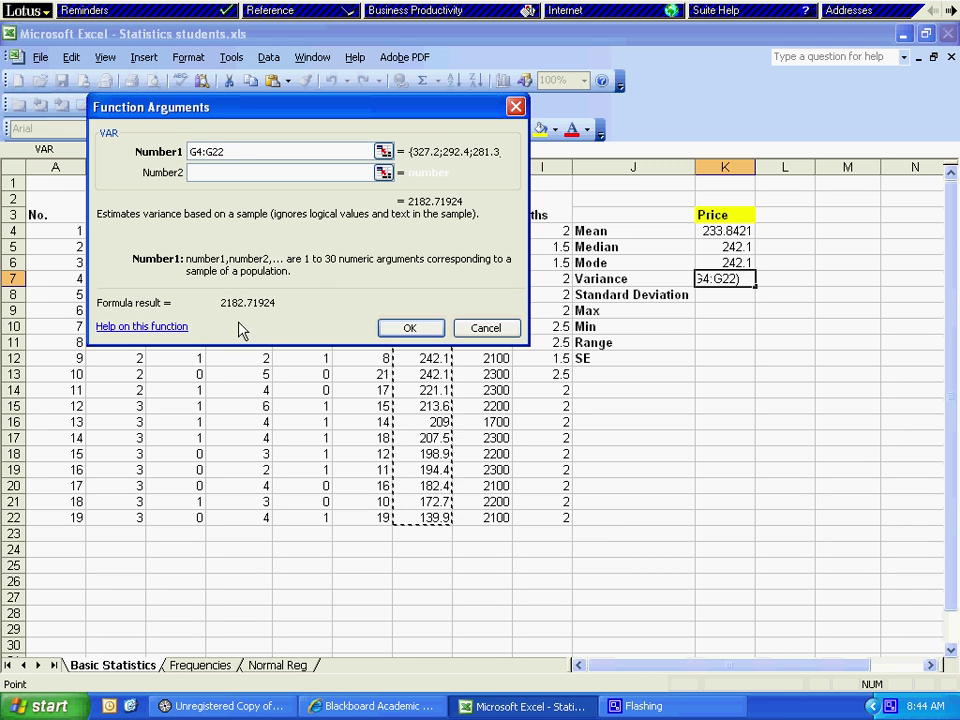
pyautogui.click(401, 332)
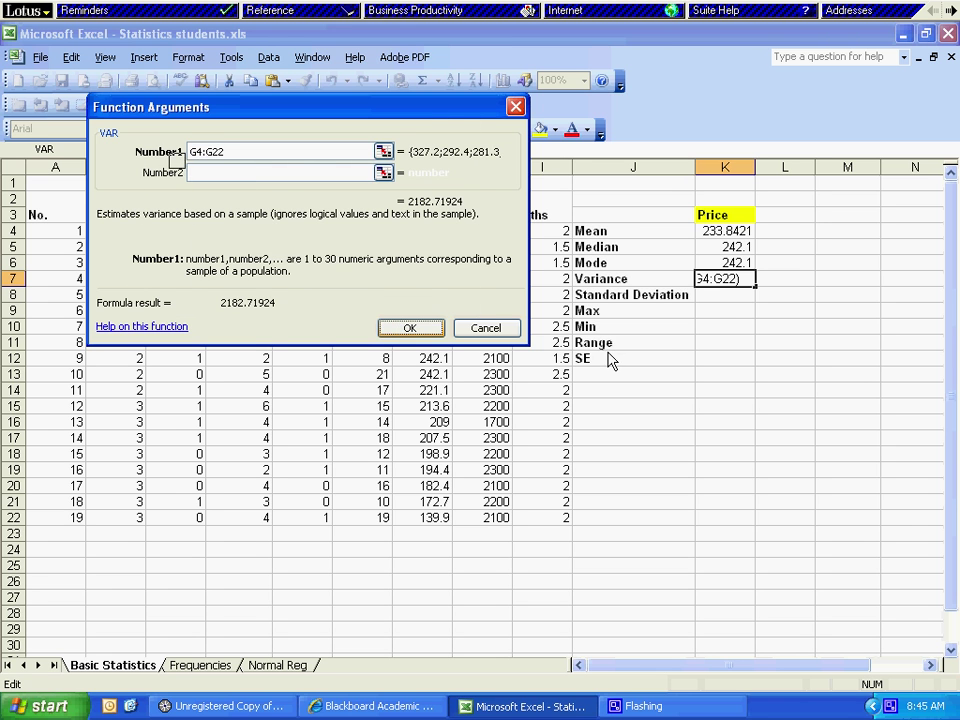
pyautogui.click(720, 294)
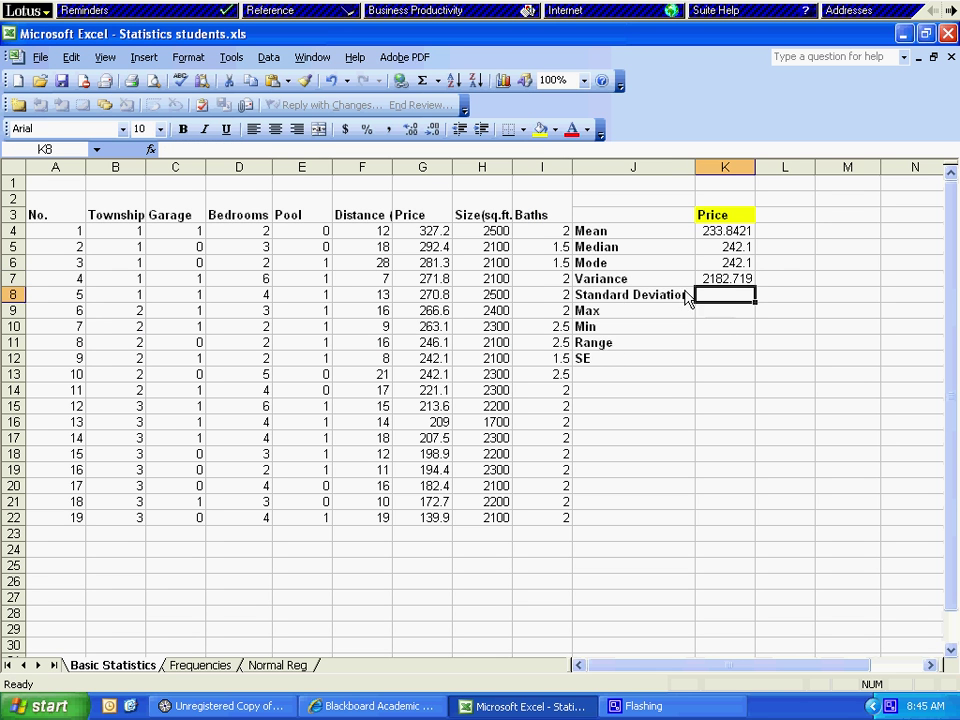
# In K8, choose the STDEV standard deviation function from the function library.
pyautogui.click(439, 82)
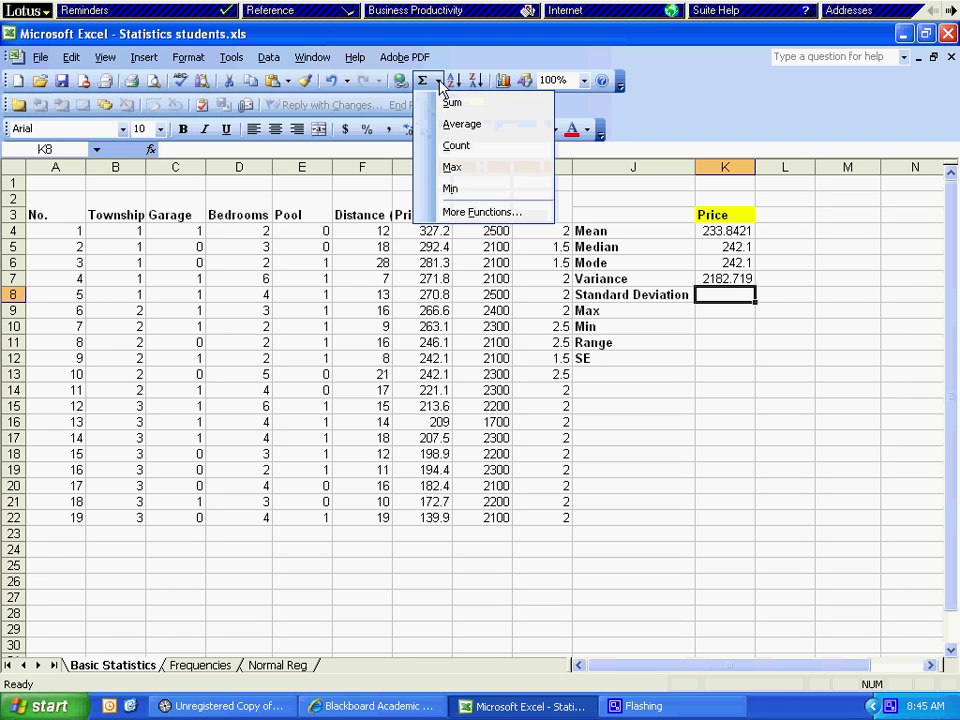
pyautogui.click(452, 212)
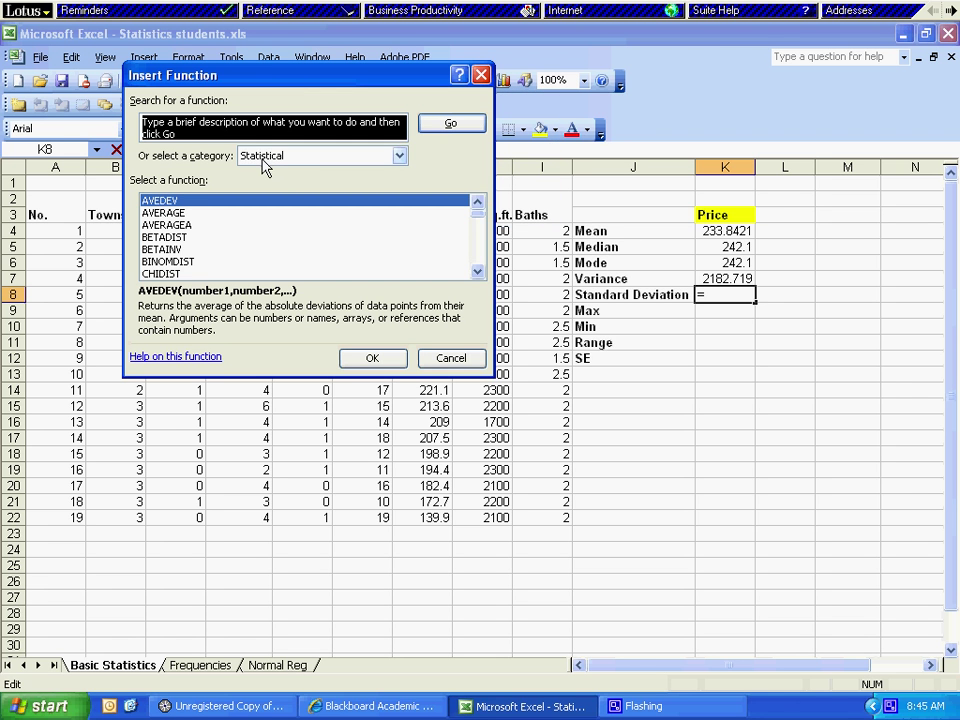
pyautogui.click(212, 249)
pyautogui.scroll(-6, 213, 252)
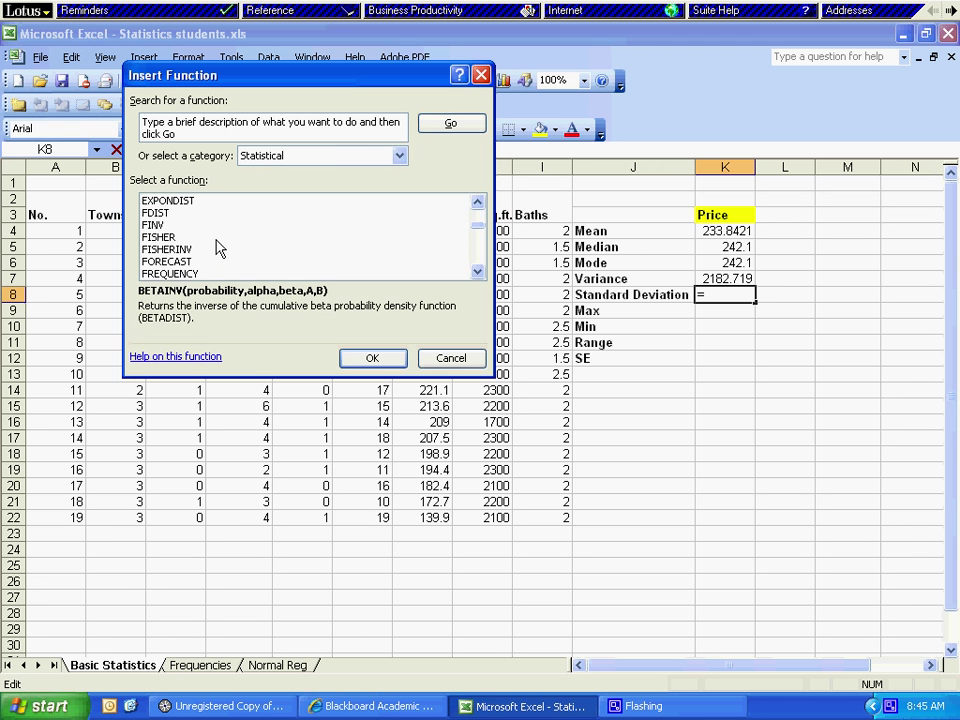
pyautogui.scroll(-13, 218, 260)
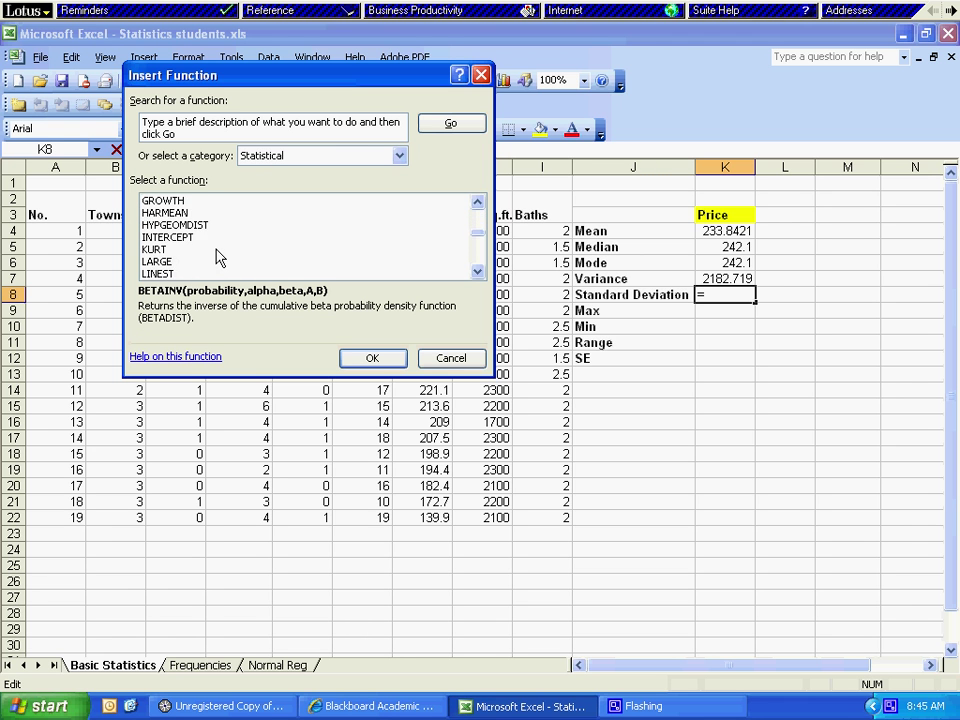
pyautogui.scroll(-4, 218, 258)
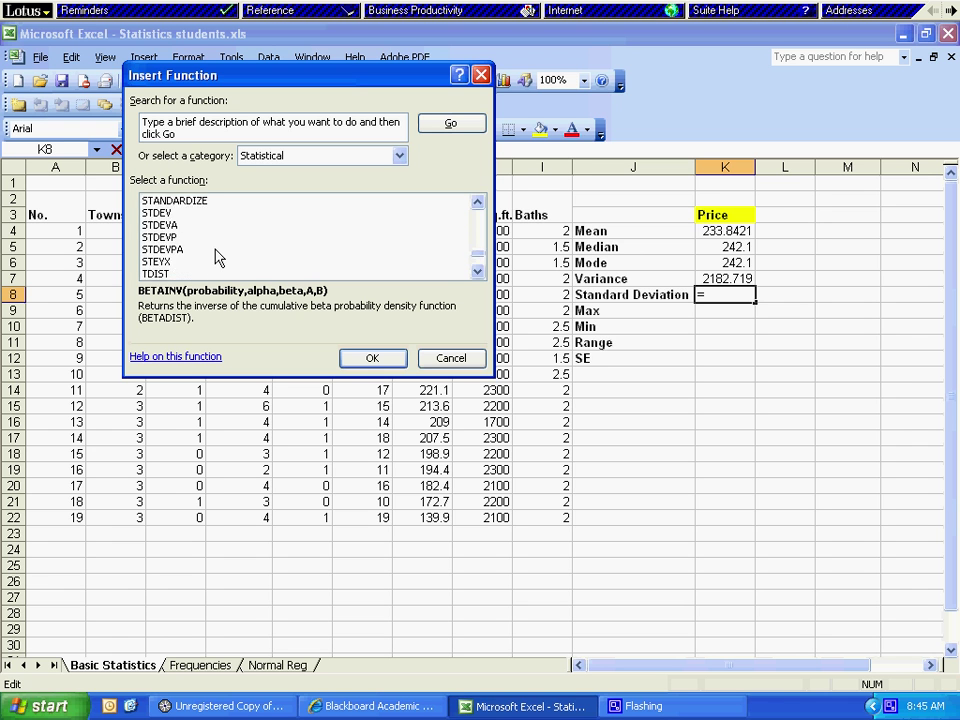
pyautogui.scroll(-2, 185, 257)
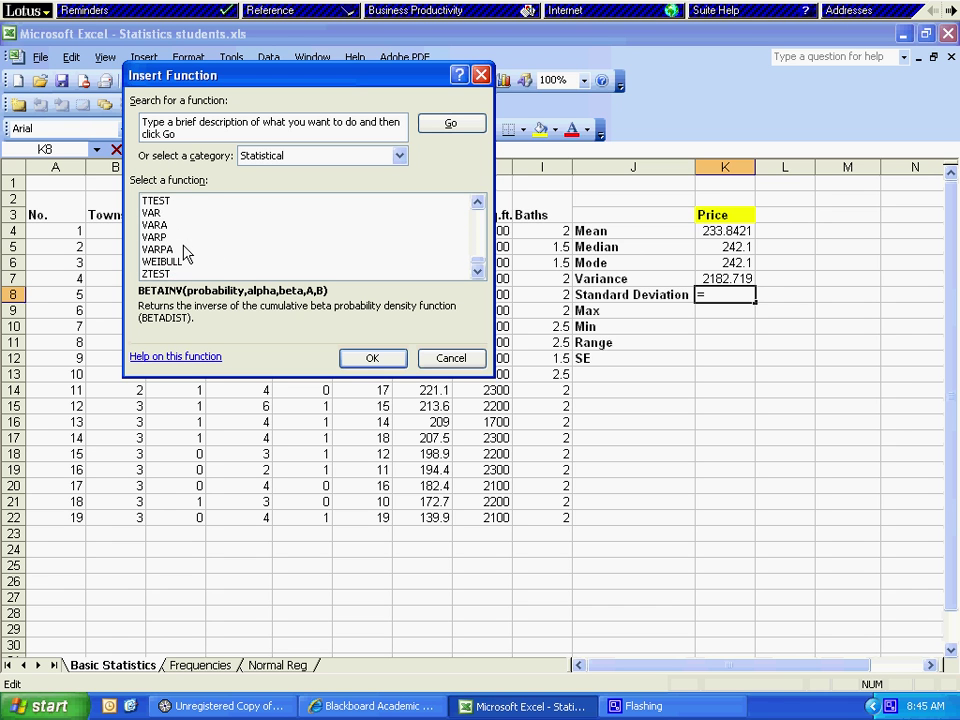
pyautogui.scroll(4, 187, 254)
pyautogui.click(170, 238)
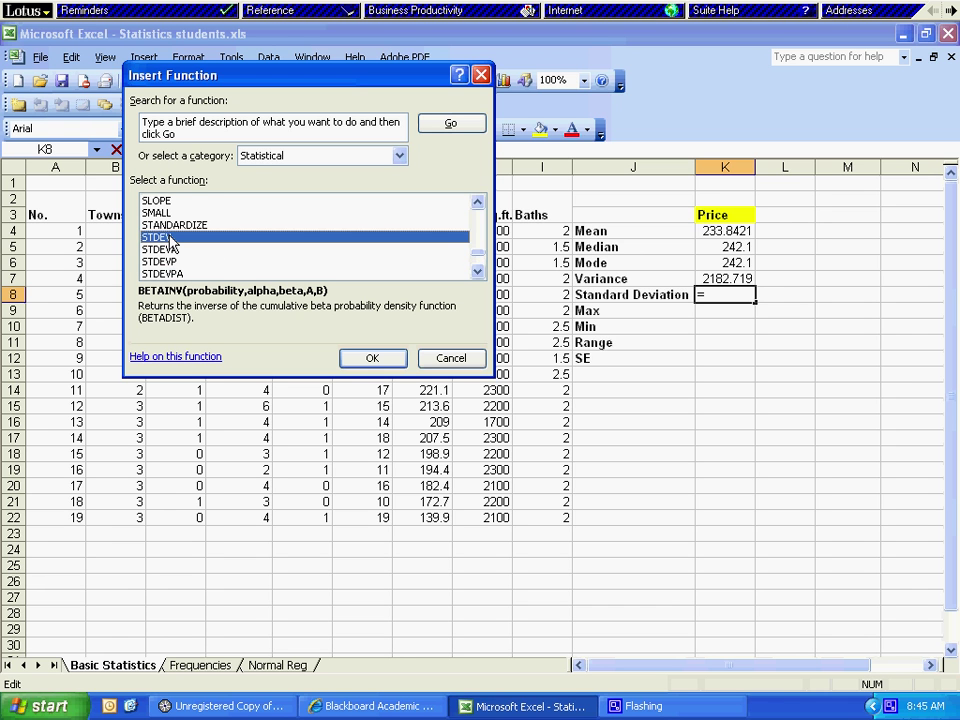
pyautogui.click(372, 358)
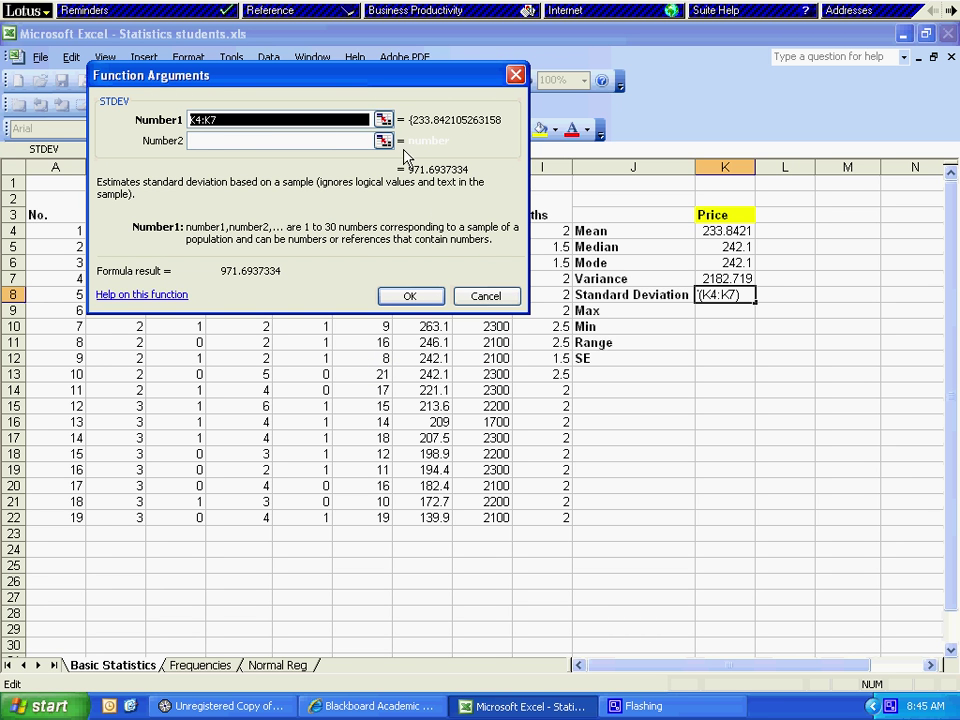
# Set STDEV's Number1 to G4:G22 and confirm, giving 46.71958 in K8.
pyautogui.click(383, 121)
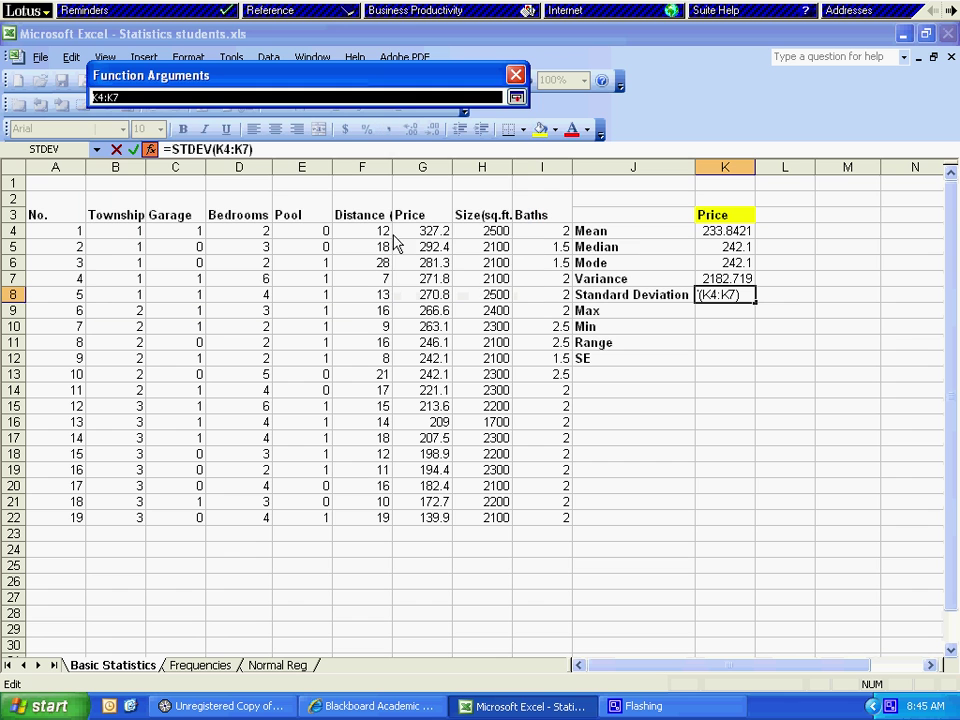
pyautogui.moveTo(414, 236); pyautogui.dragTo(413, 530)
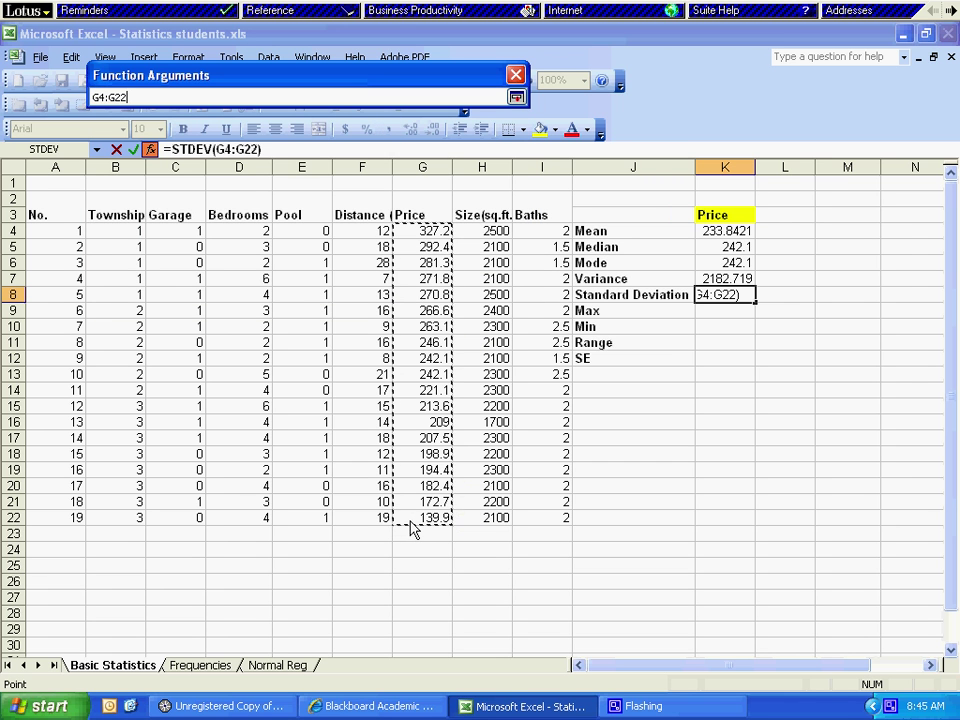
pyautogui.press('Return')
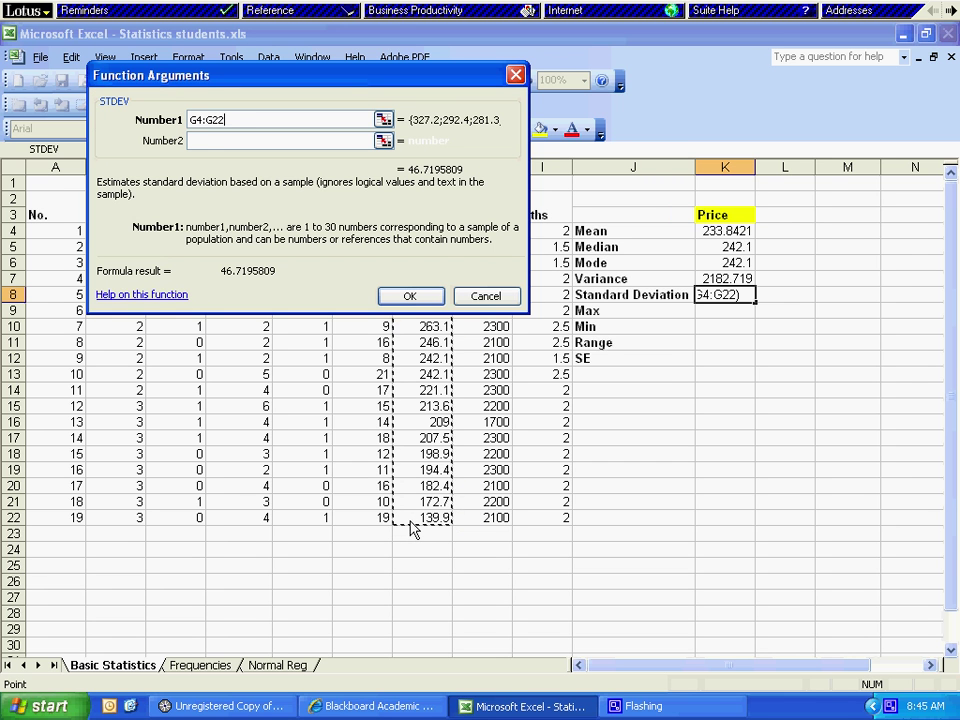
pyautogui.click(403, 302)
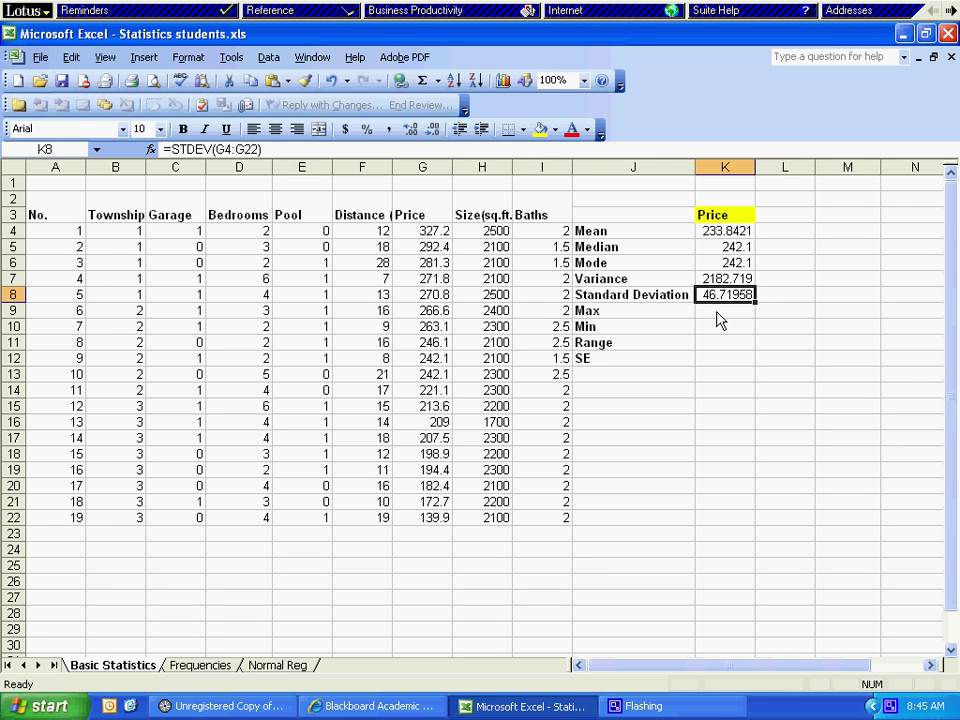
pyautogui.click(716, 315)
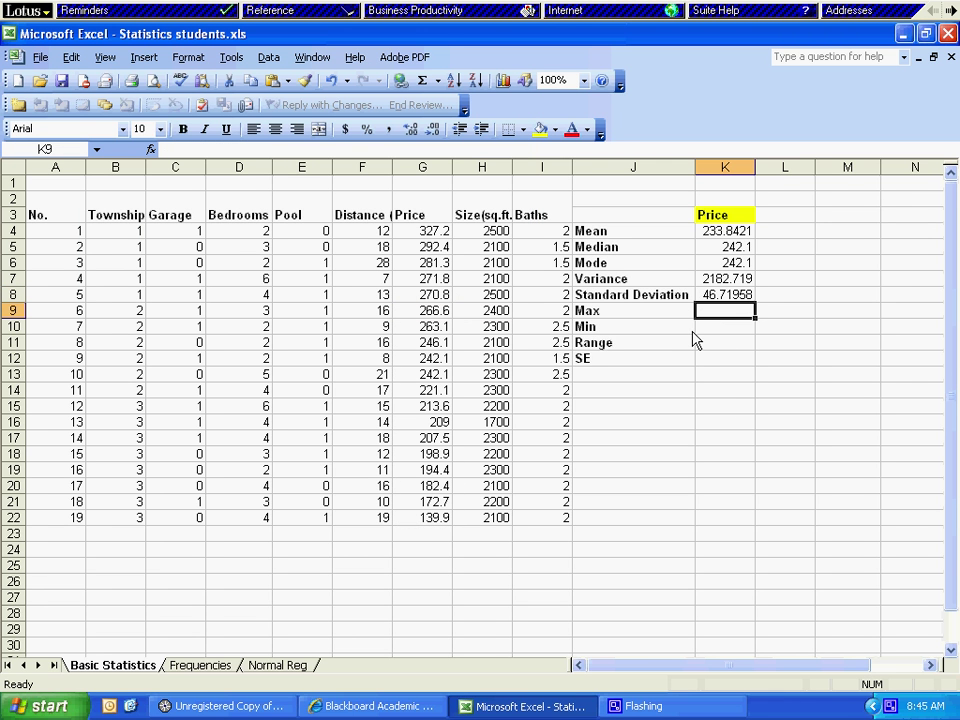
# Enter =MAX(G4:G22) in K9 with AutoSum Max, showing 327.2.
pyautogui.click(438, 81)
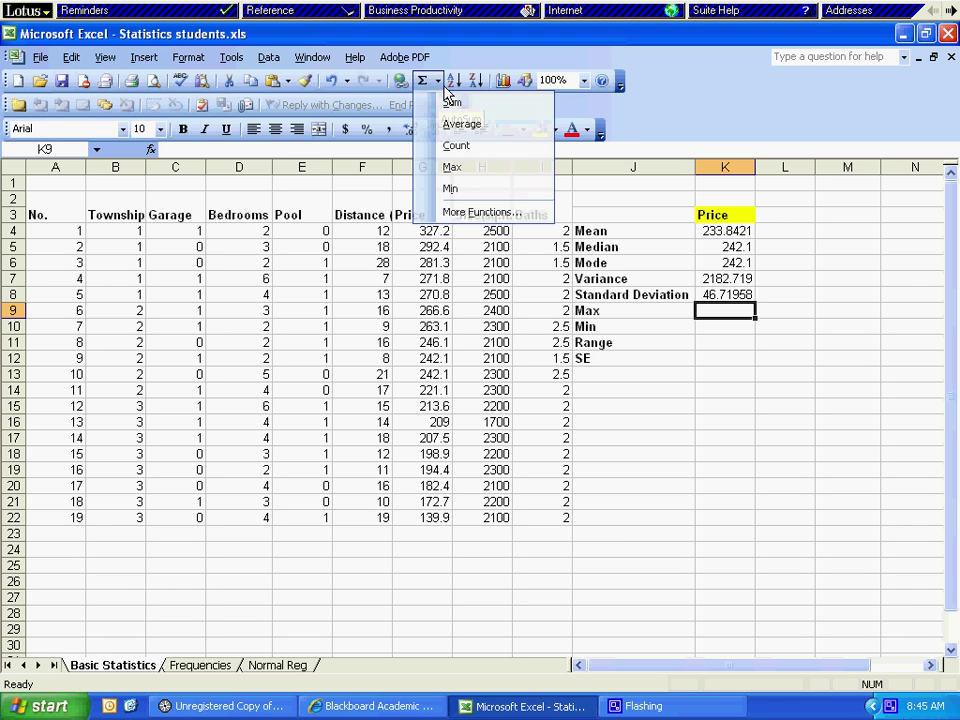
pyautogui.click(453, 168)
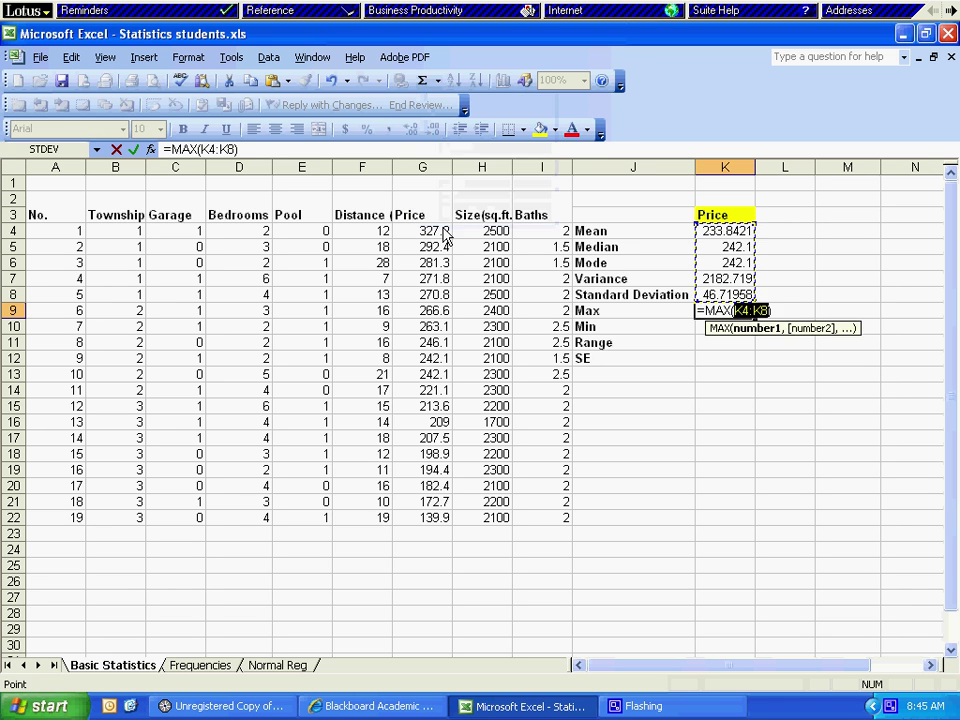
pyautogui.moveTo(420, 238); pyautogui.dragTo(424, 530)
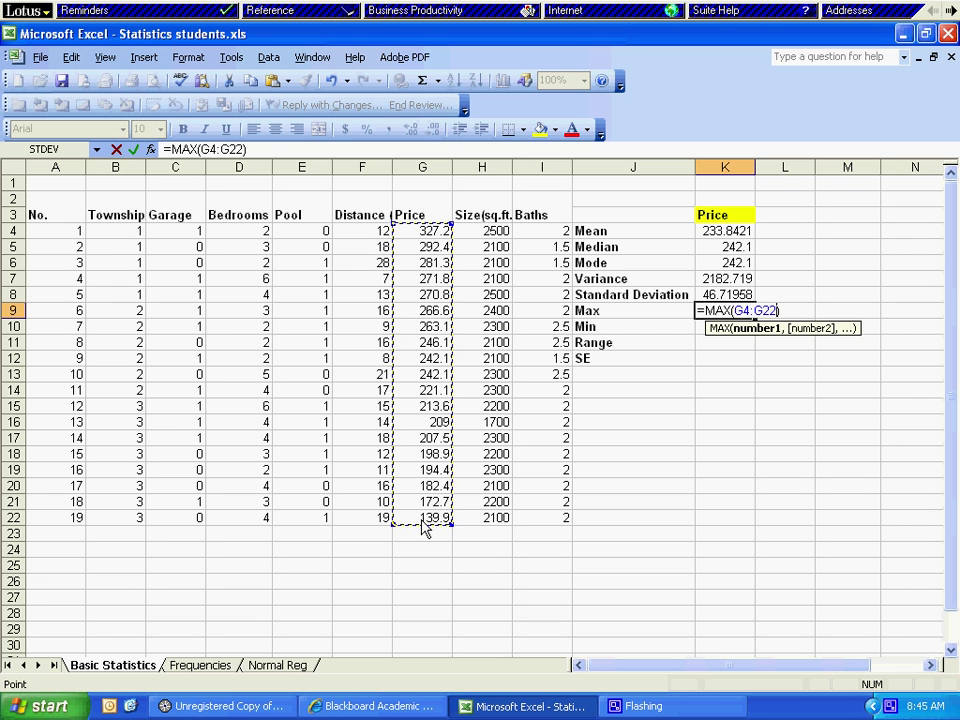
pyautogui.press('Return')
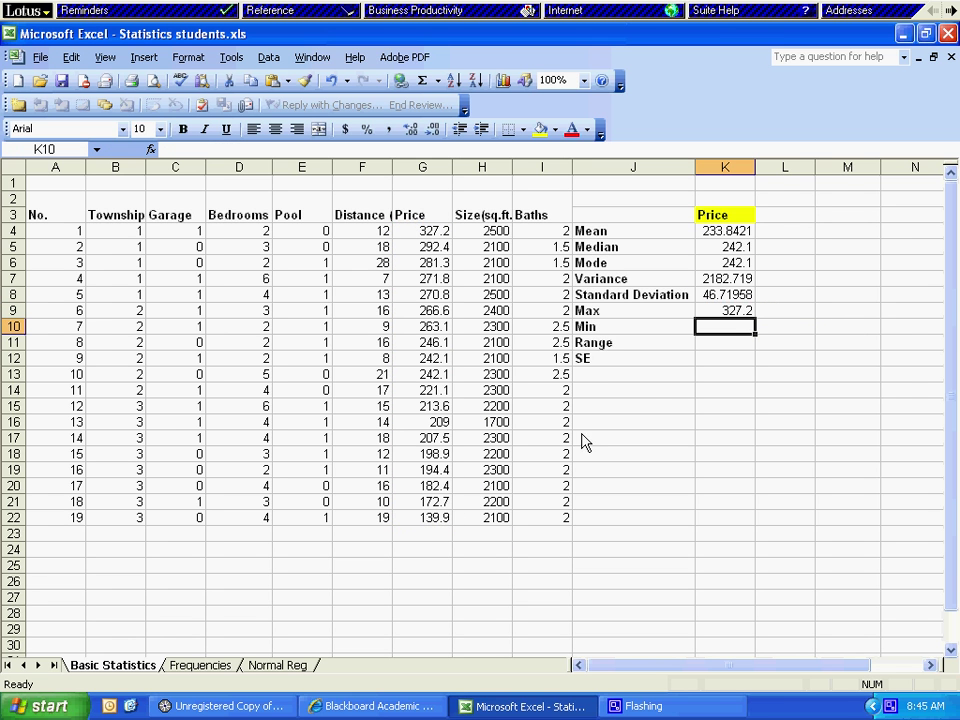
# Enter =MIN(G4:G22) in K10 with AutoSum Min, showing 139.9.
pyautogui.click(437, 80)
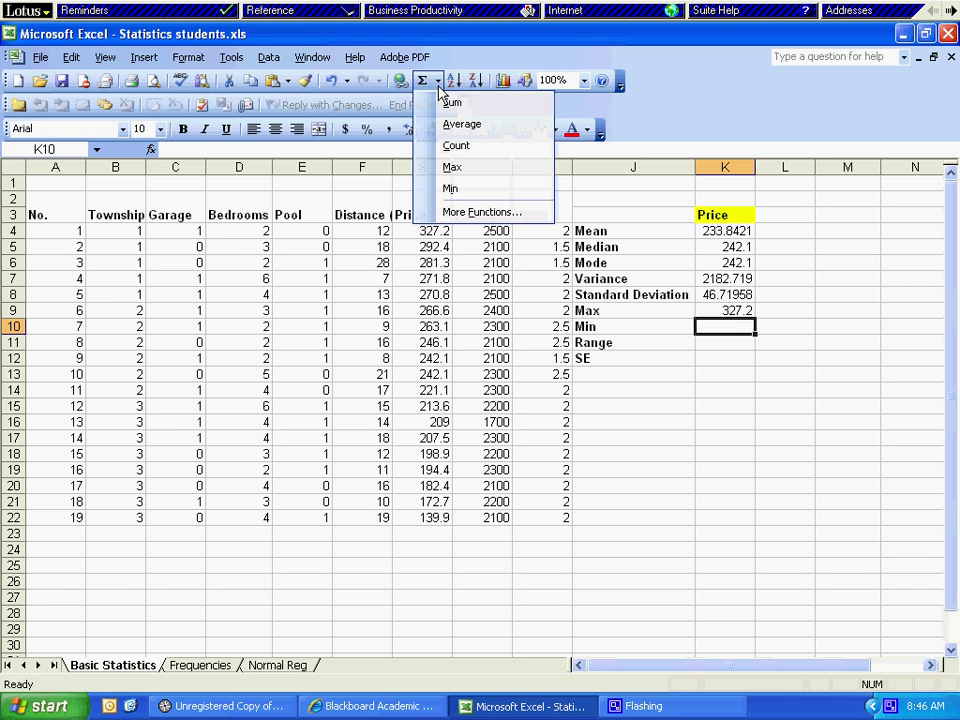
pyautogui.click(447, 190)
pyautogui.moveTo(431, 236); pyautogui.dragTo(437, 521)
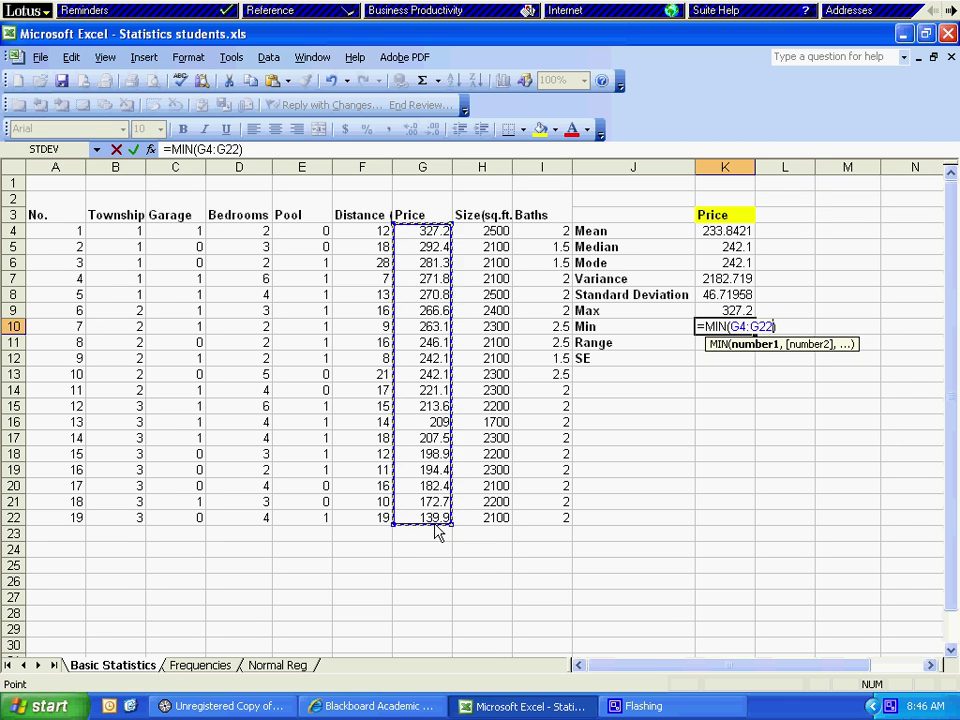
pyautogui.press('Return')
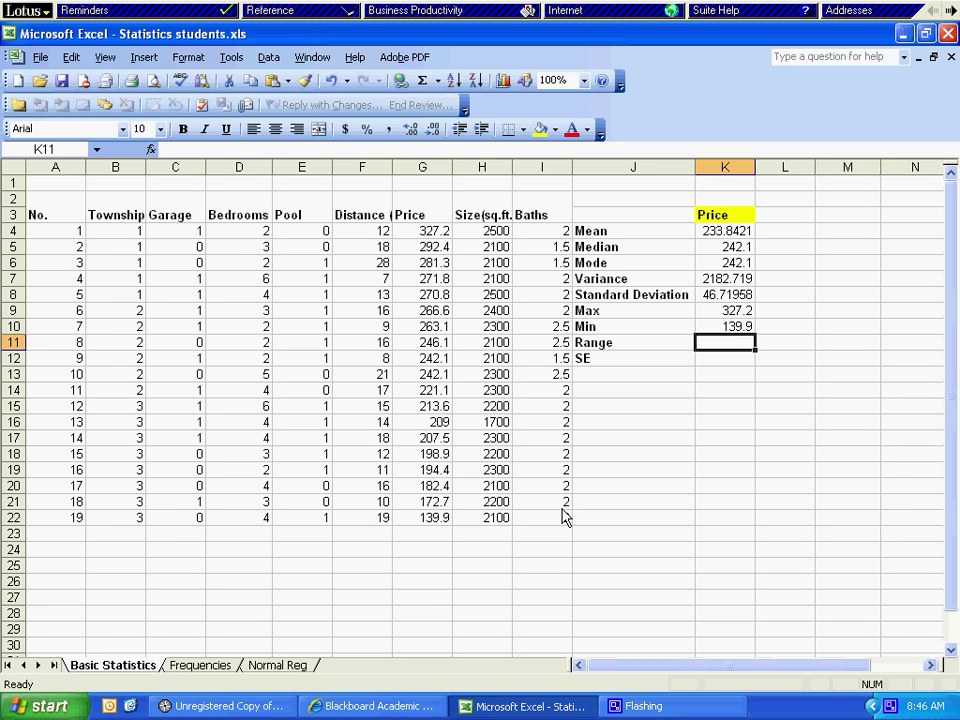
# Enter =K9-K10 in K11, giving a price range of 187.3.
pyautogui.write('=')
pyautogui.press('Up')
pyautogui.press('Up')
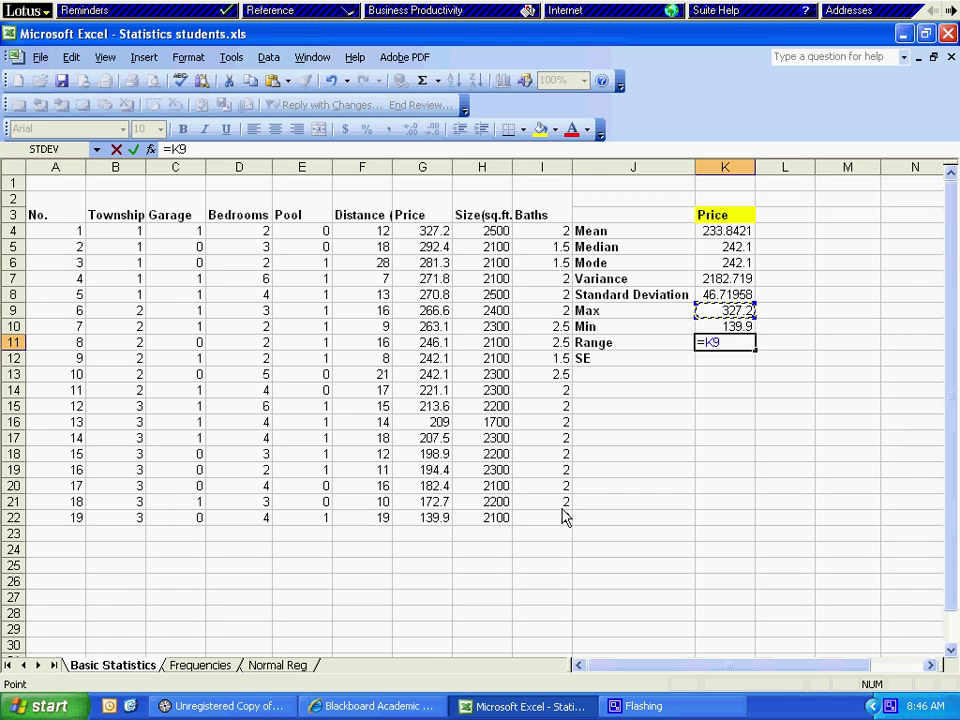
pyautogui.write('-')
pyautogui.press('Up')
pyautogui.press('Return')
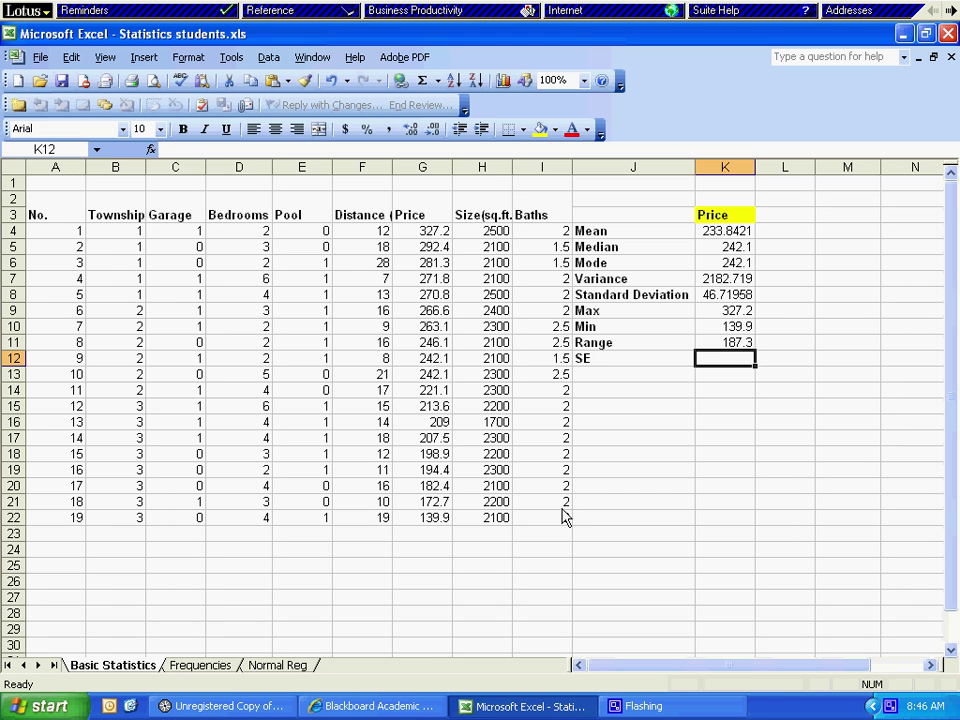
# Enter =K8/SQRT(19) in K12 for the standard error of the prices.
pyautogui.write('=')
pyautogui.press('Up')
pyautogui.press('Up')
pyautogui.press('Up')
pyautogui.press('Up')
pyautogui.press('Up')
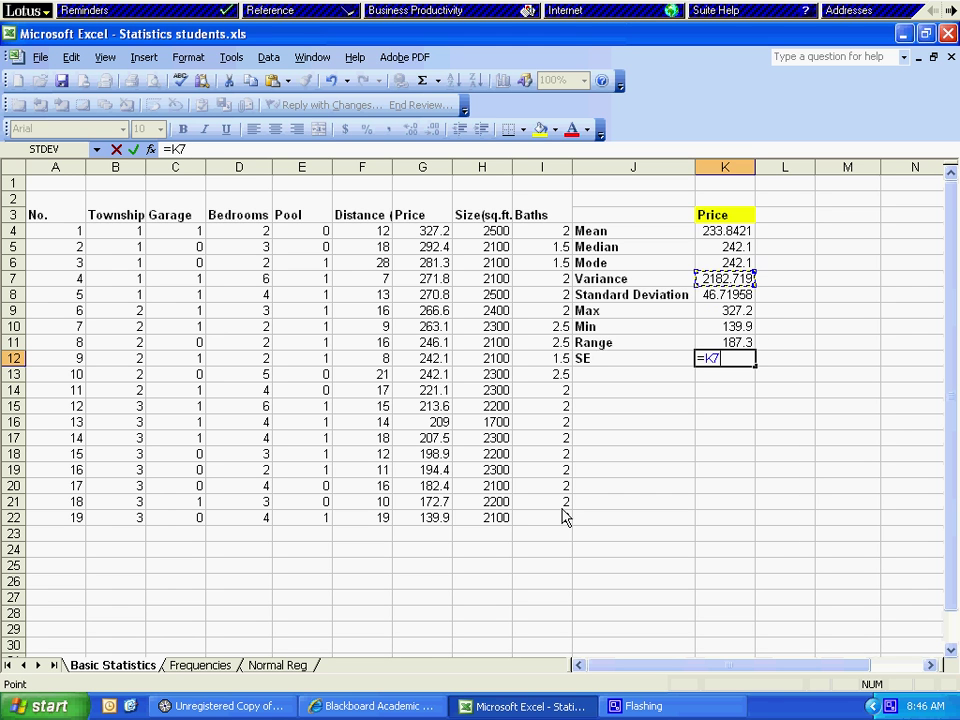
pyautogui.press('Down')
pyautogui.write('/')
pyautogui.write('sqrt')
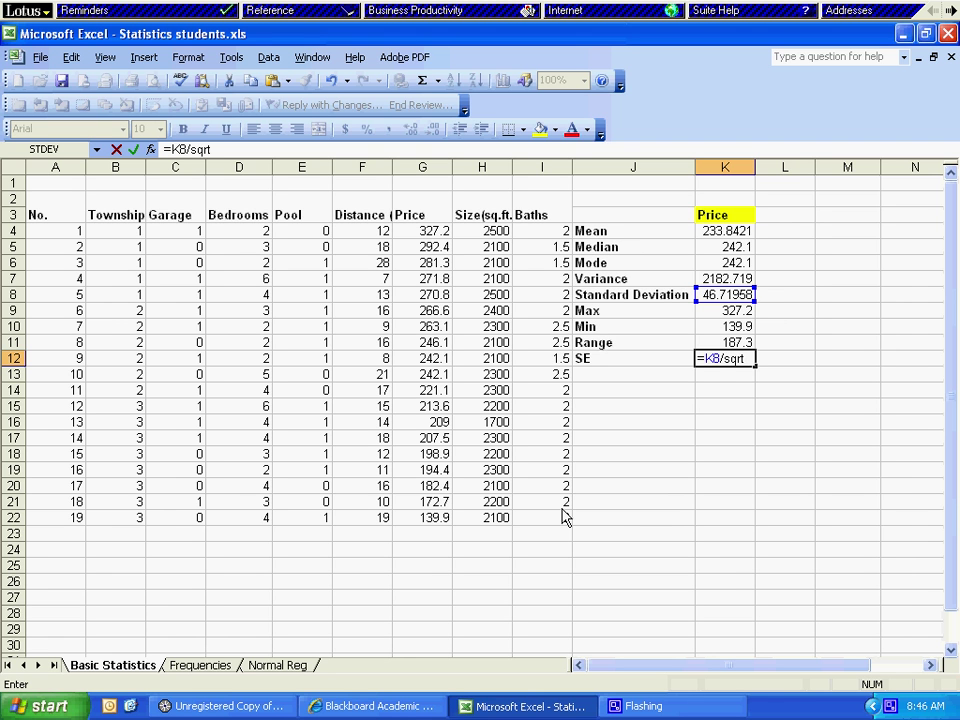
pyautogui.write('(')
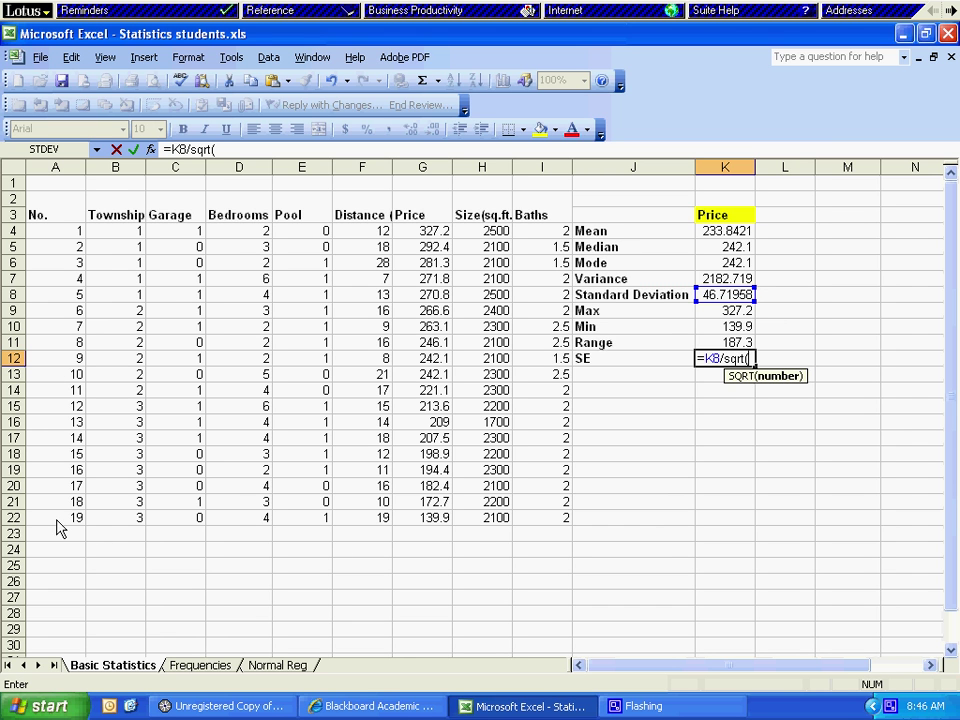
pyautogui.write('19)')
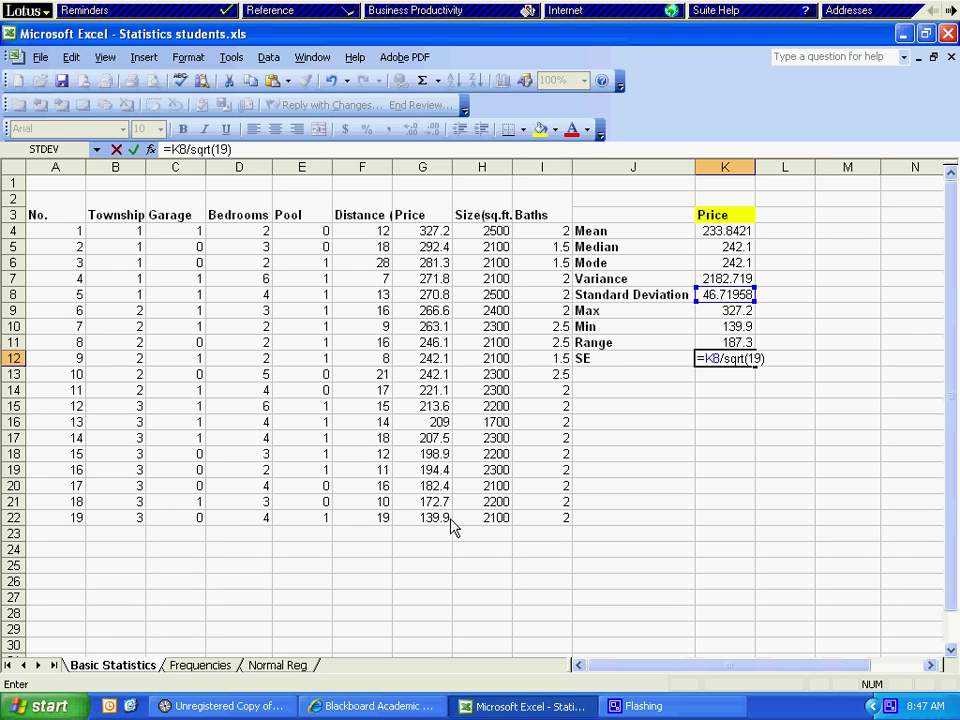
pyautogui.press('Return')
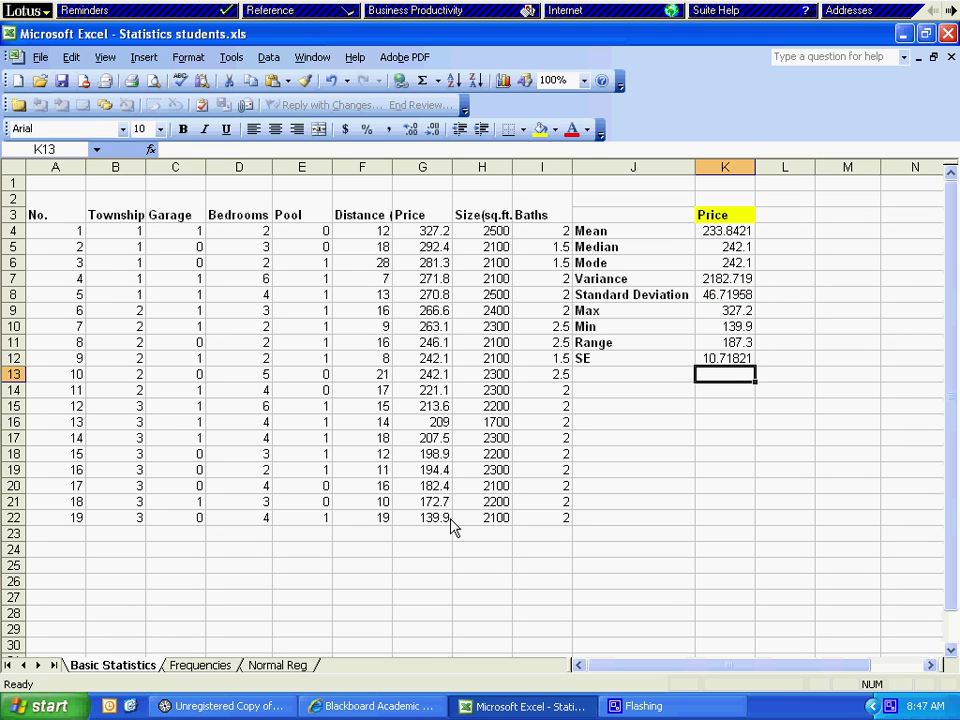
# Open K12's formula to verify the standard error calculation.
pyautogui.press('Up')
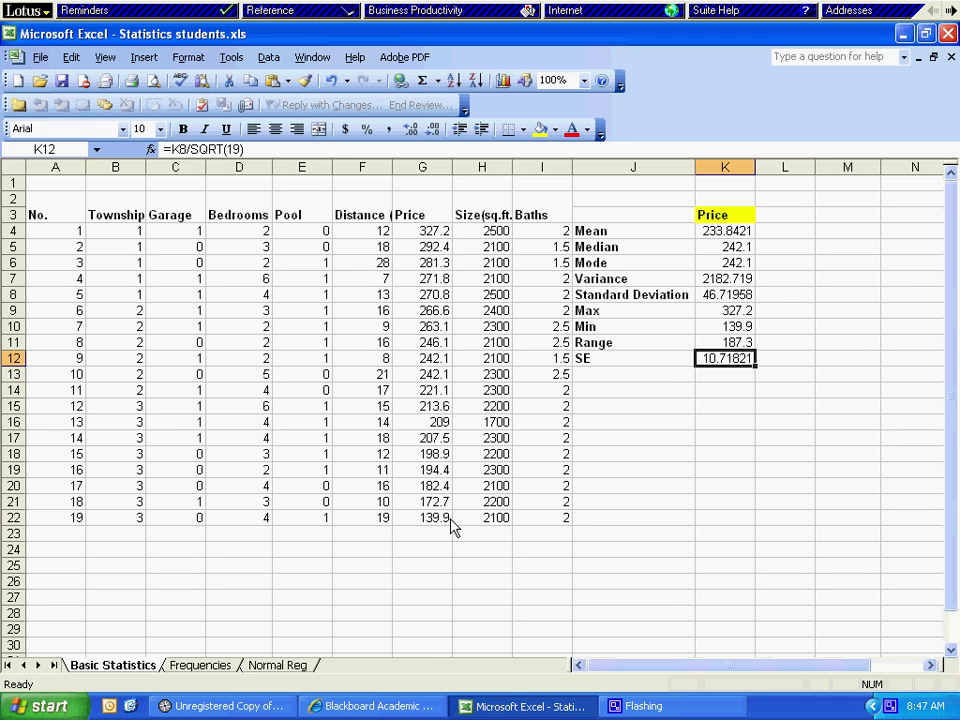
pyautogui.doubleClick(726, 370)
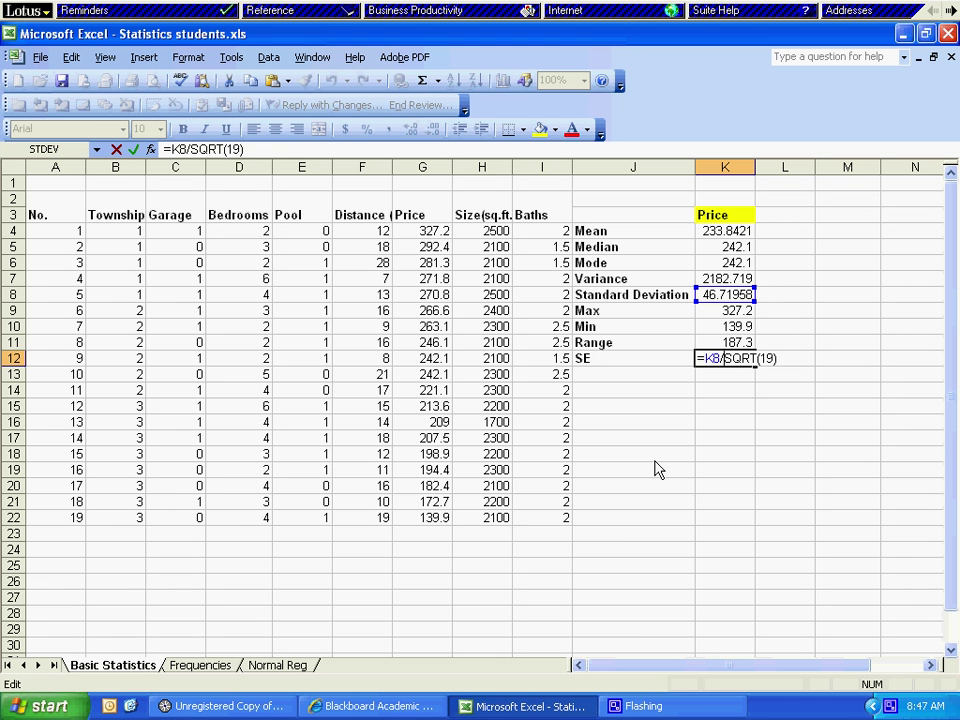
pyautogui.rightClick(887, 706)
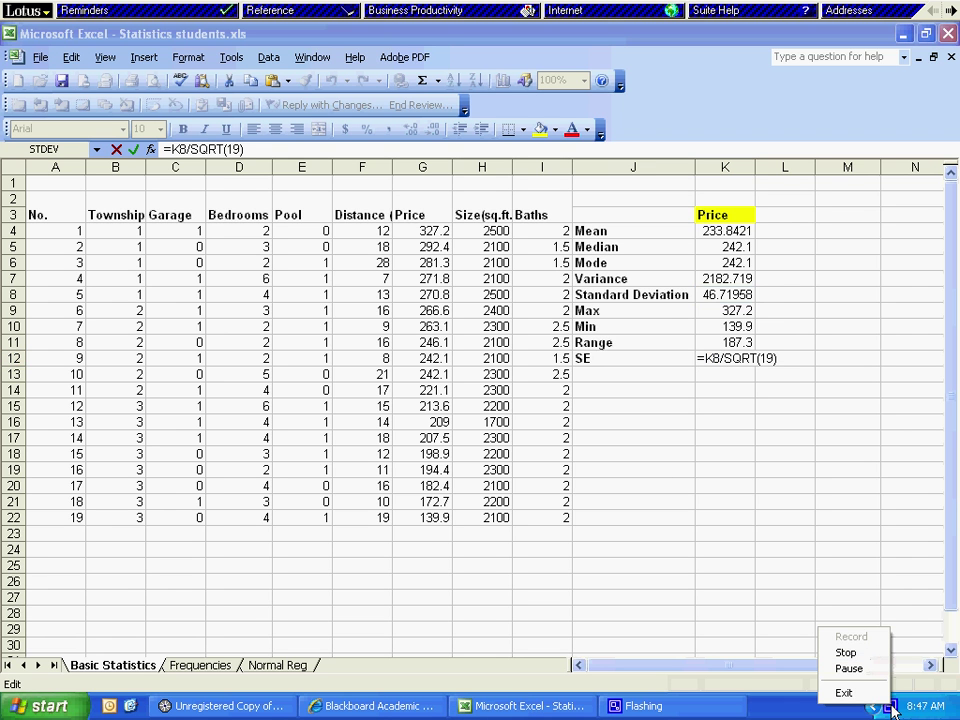